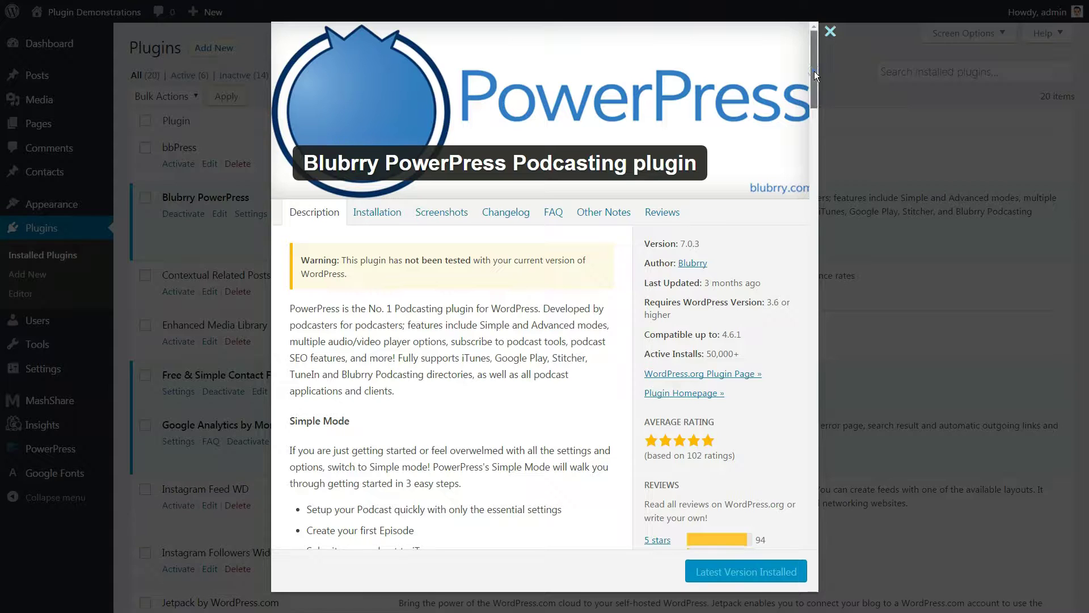
Look over the PowerPress plugin details, its settings, the audio and video player options, and the Podcast Episode section of a new post.
left_click_drag(815, 70, 820, 125)
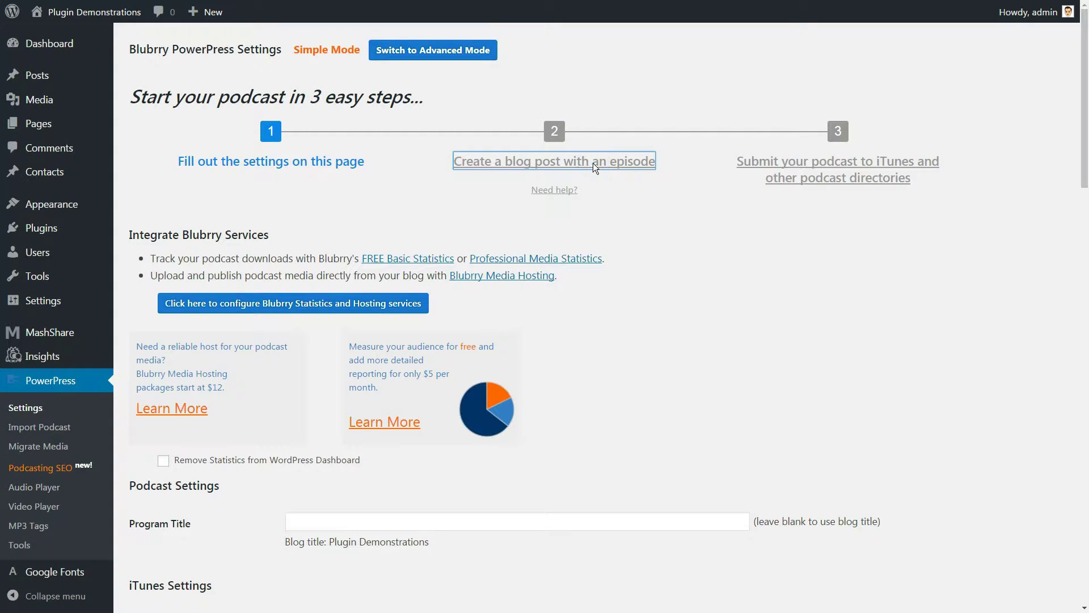
left_click(594, 163)
mouse_move(68, 467)
left_click(166, 515)
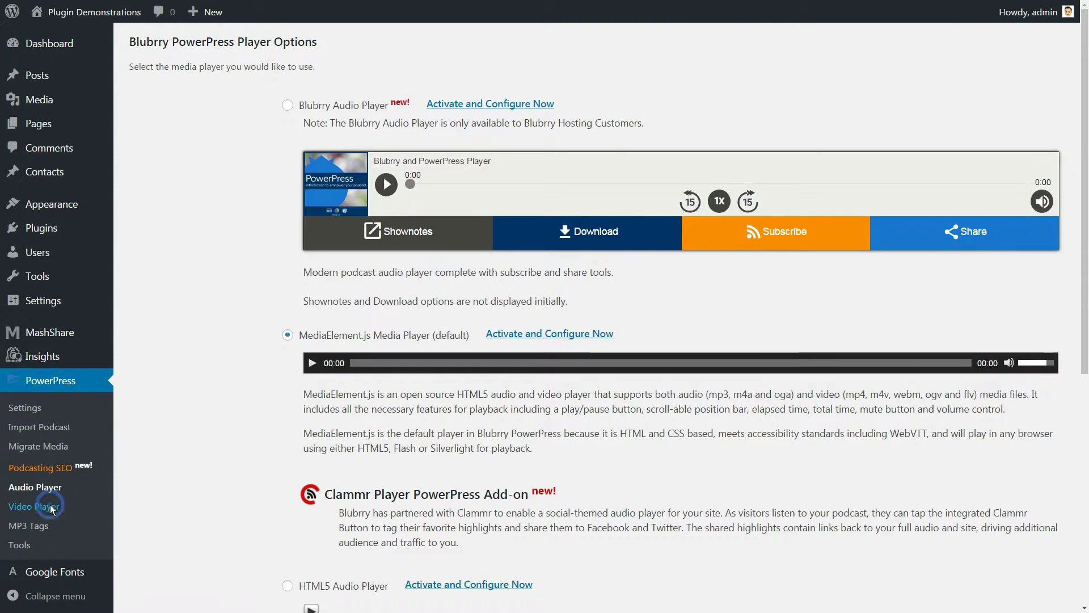
left_click(50, 506)
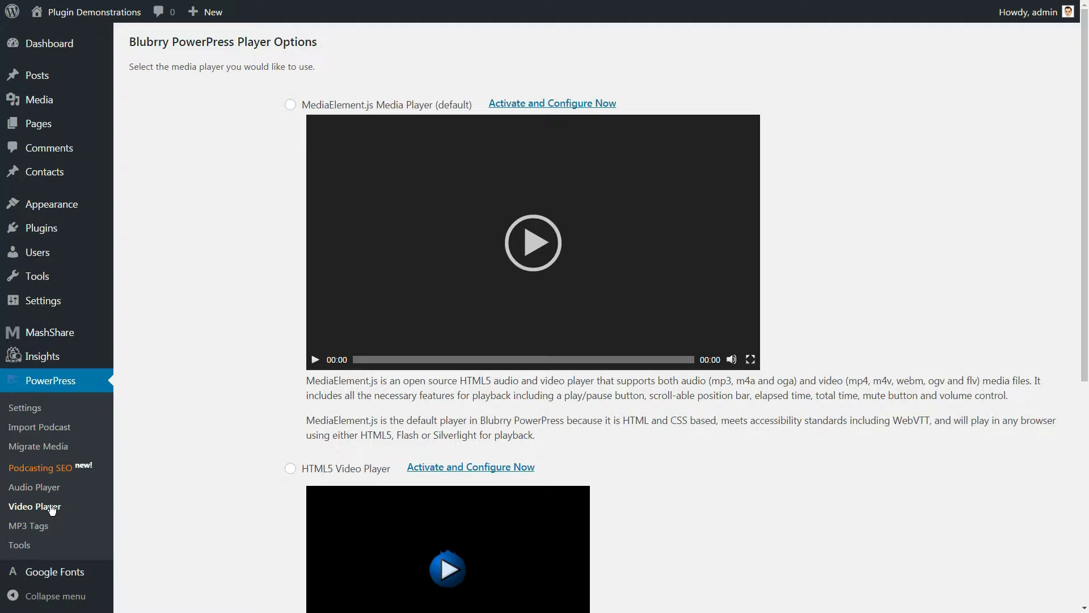
left_click(63, 470)
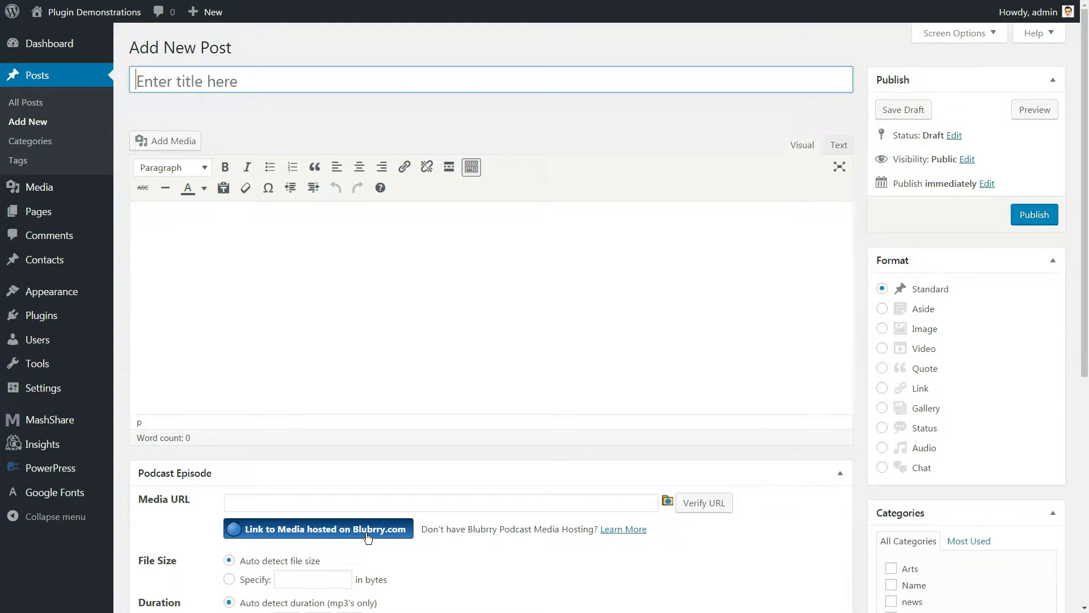
left_click(366, 533)
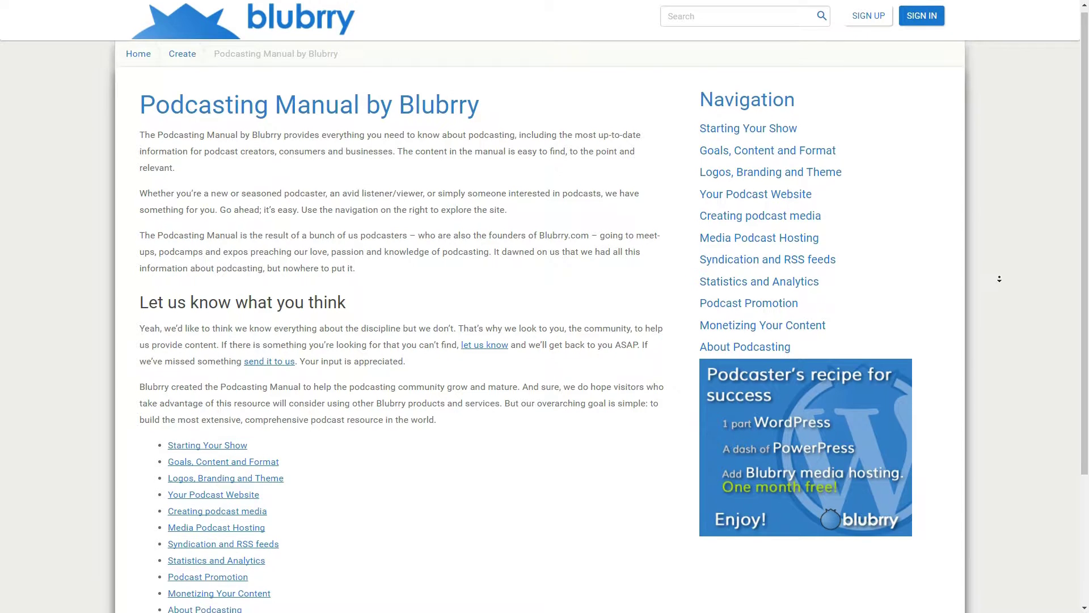
Browse the Blubrry Podcasting Manual, opening the sections Starting Your Show and Goals, Content and Format.
scroll(1000, 279, "down", 3)
scroll(1015, 166, "up", 3)
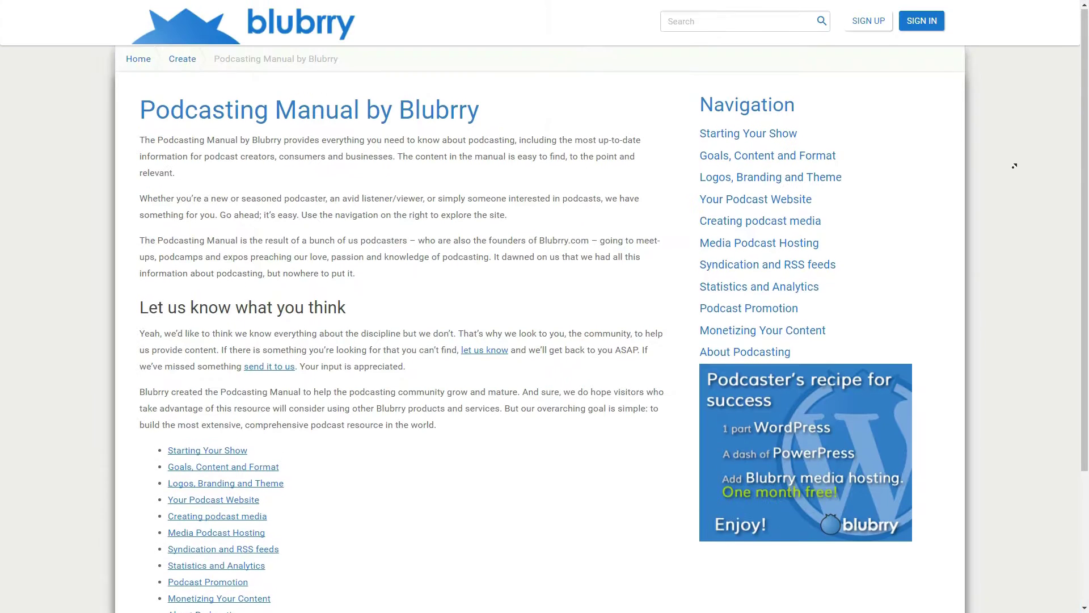
left_click(771, 134)
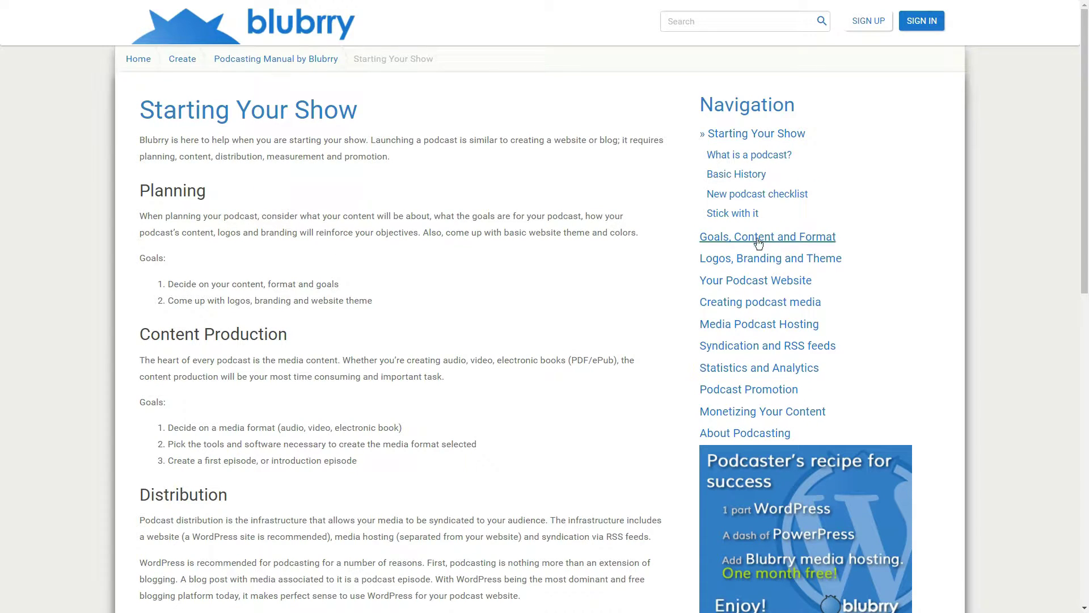
left_click(757, 237)
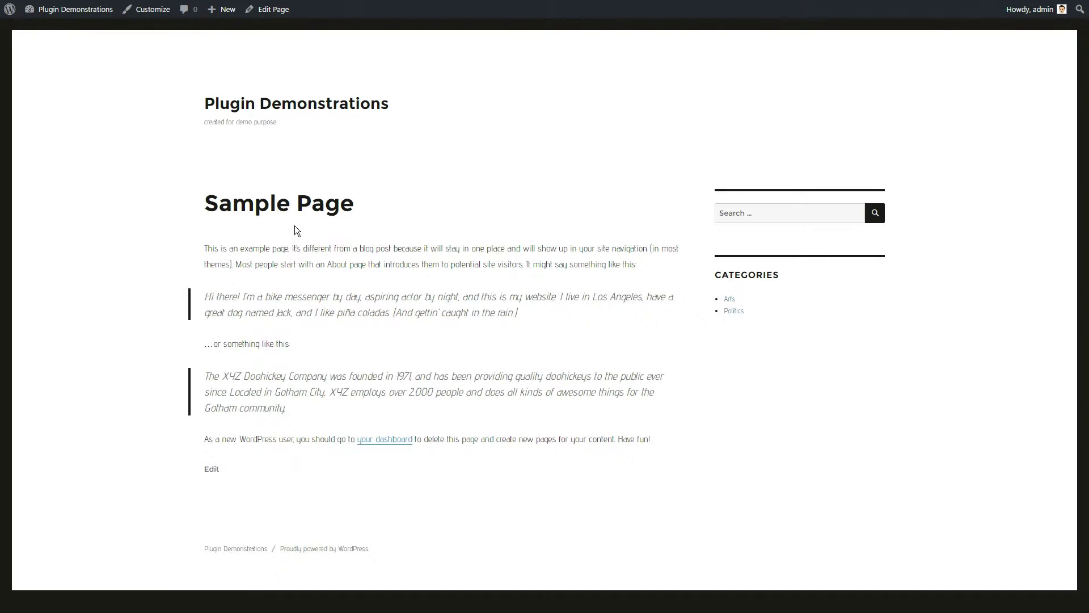
left_click_drag(205, 249, 633, 264)
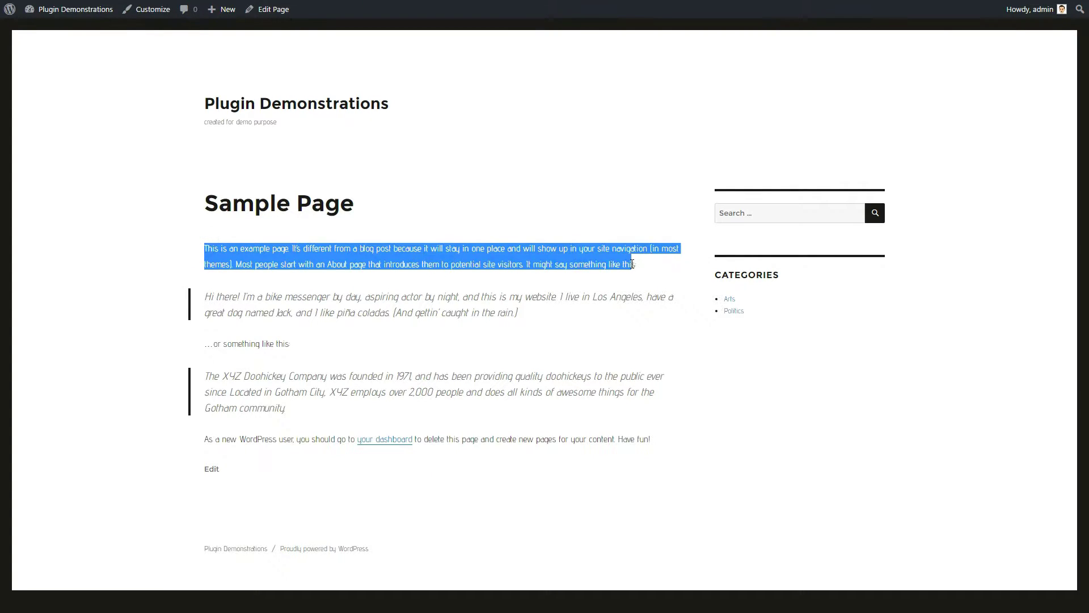
left_click(203, 244)
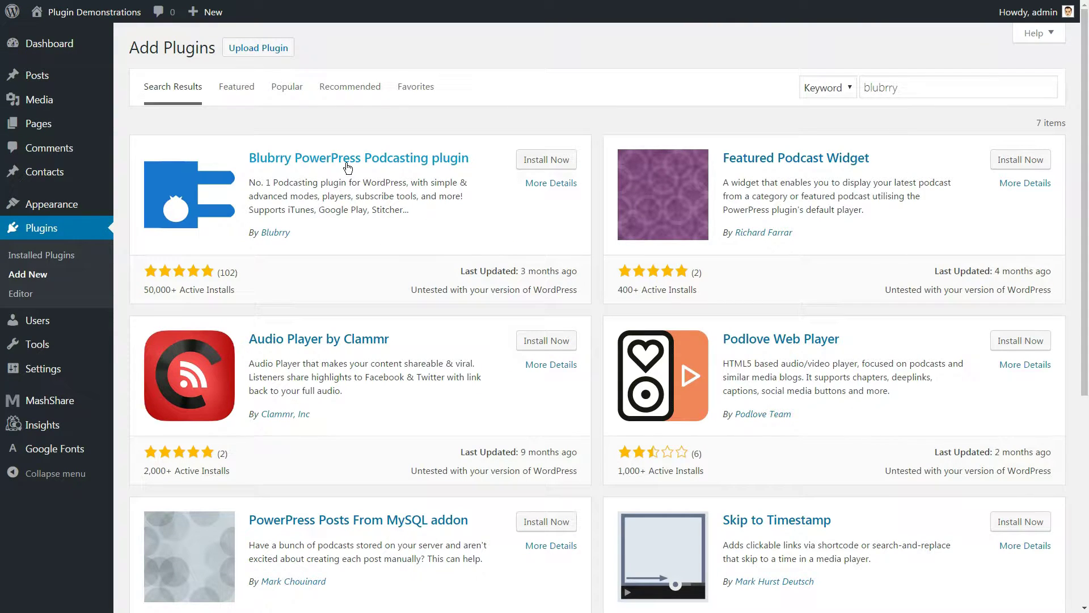
Install and activate the Blubrry PowerPress Podcasting plugin, and open its settings.
left_click(548, 160)
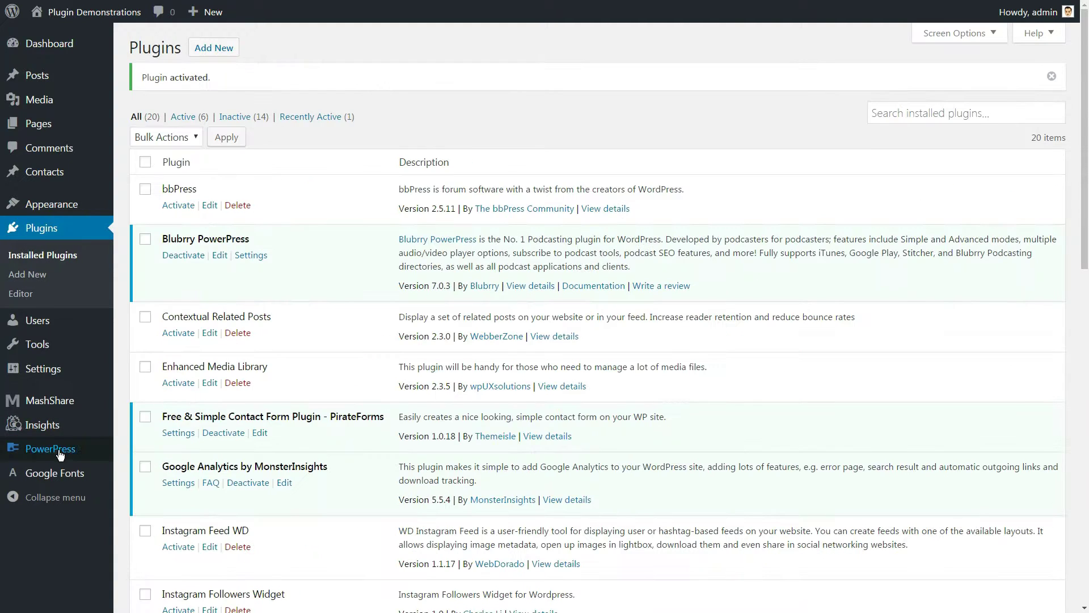
mouse_move(56, 455)
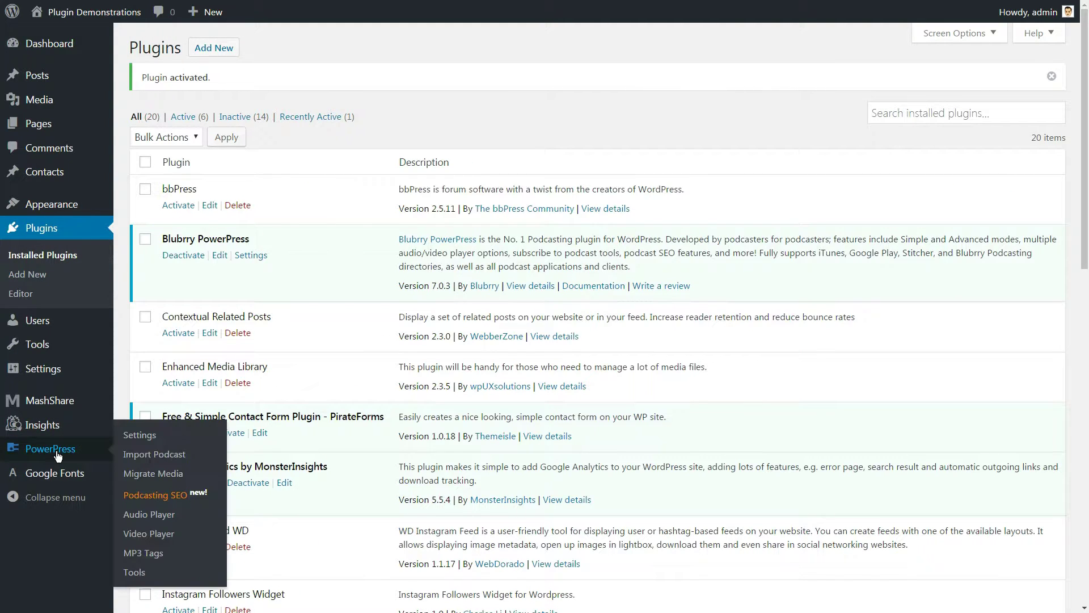
left_click(141, 434)
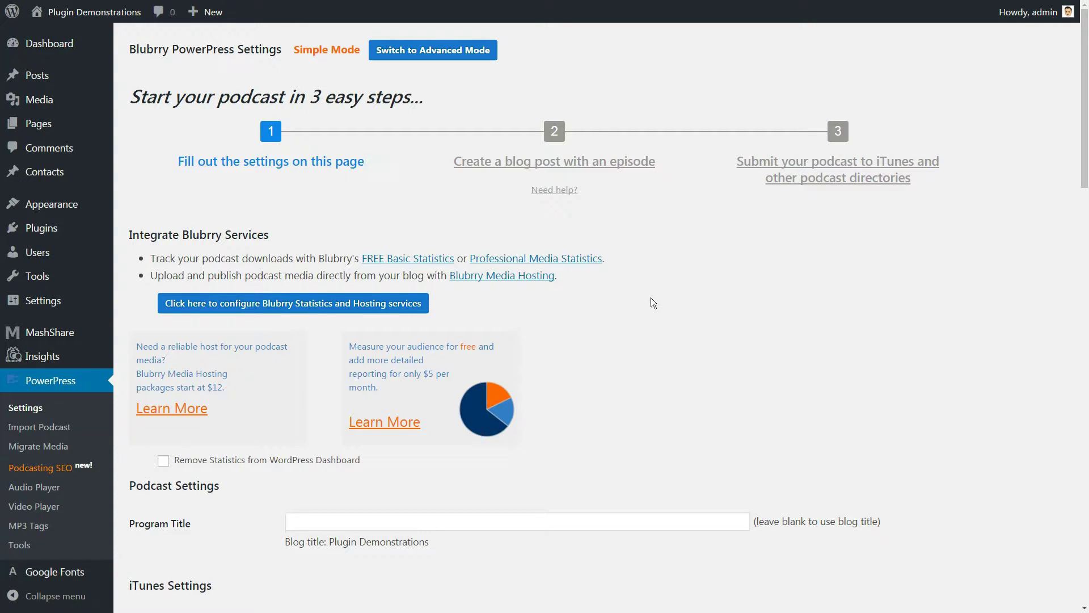
Set the podcast's program title to "Test Podcast".
scroll(739, 240, "down", 3)
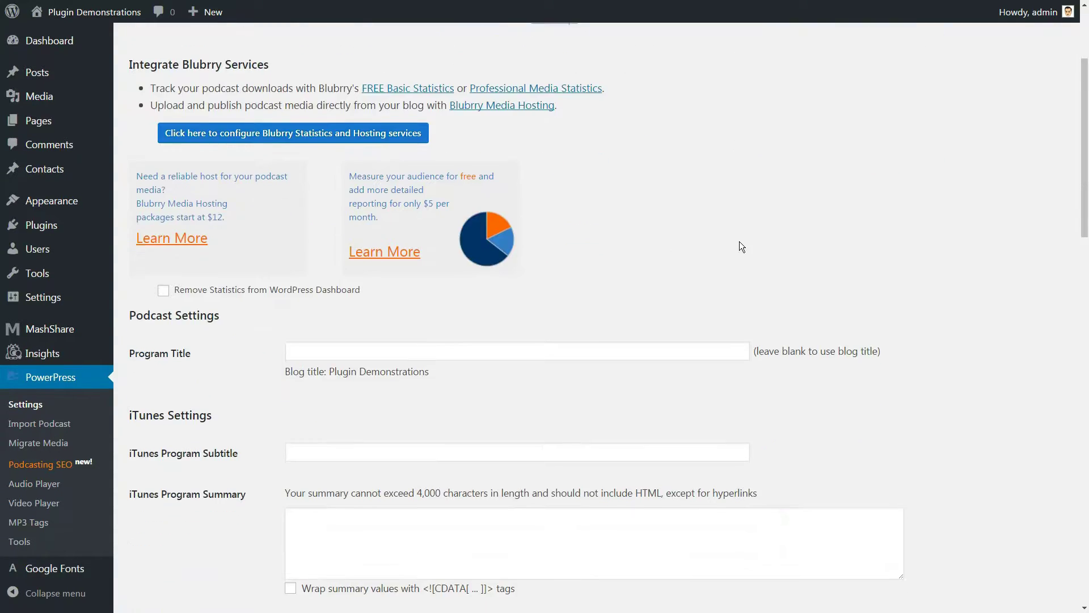
scroll(740, 241, "down", 2)
scroll(737, 241, "down", 1)
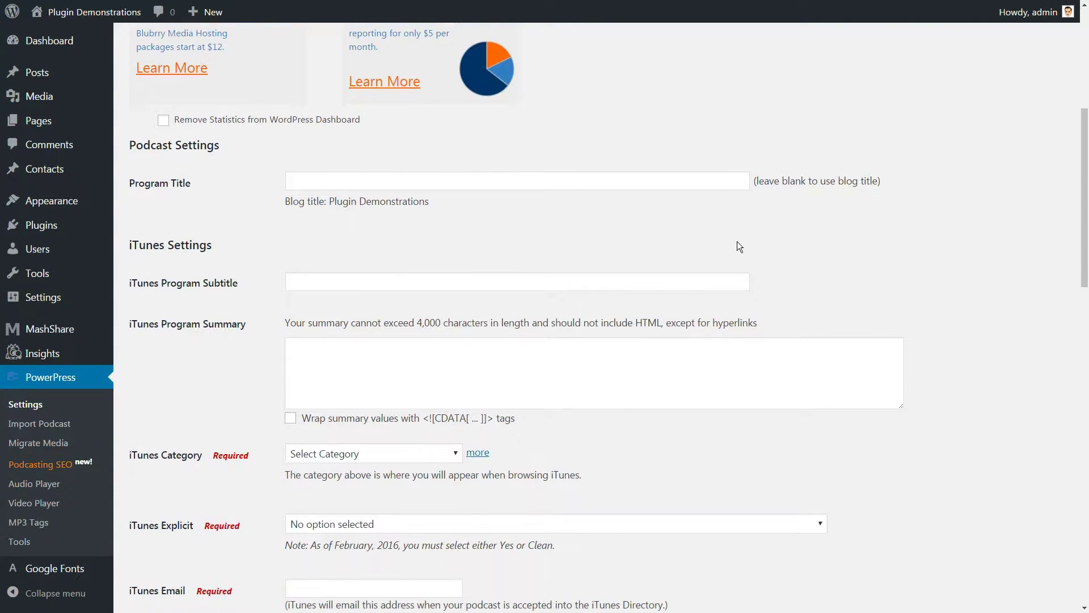
left_click(391, 180)
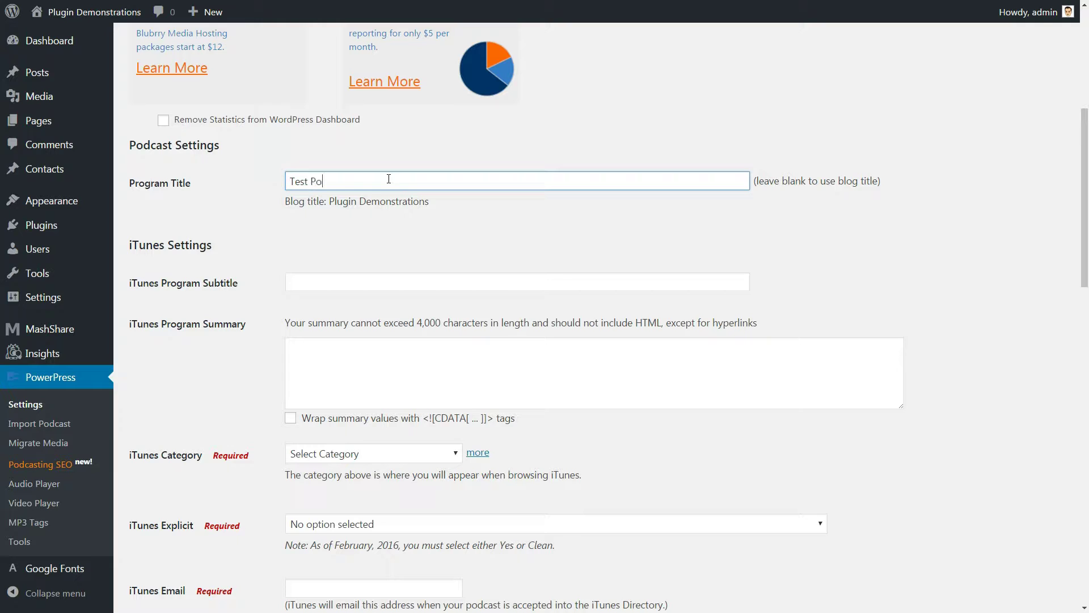
left_click(309, 276)
Set Display Media & Links for blog posts and pages to Disable.
scroll(306, 276, "down", 2)
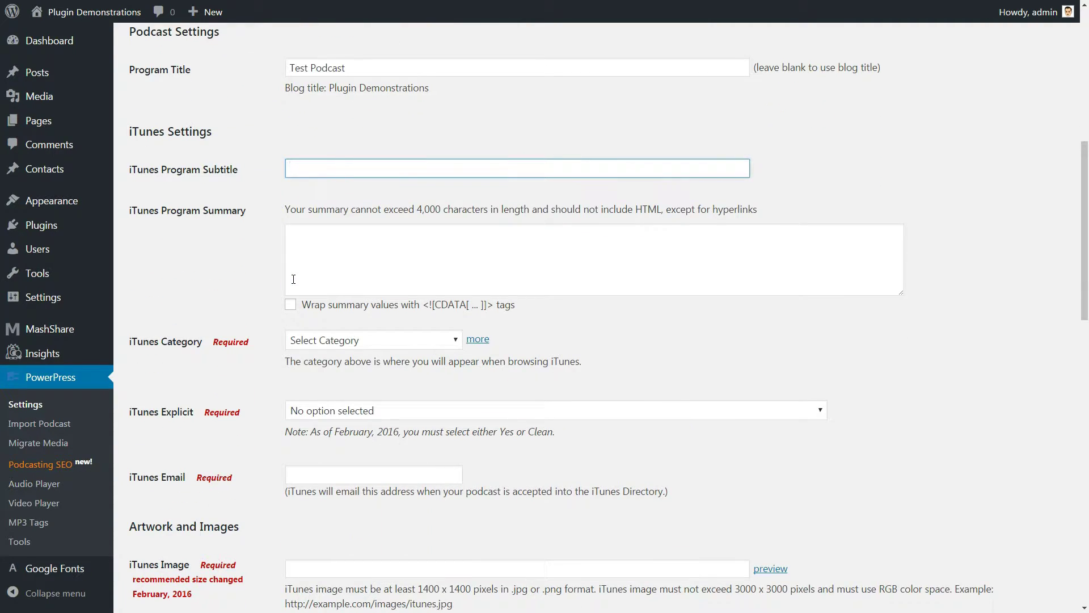
scroll(294, 278, "down", 2)
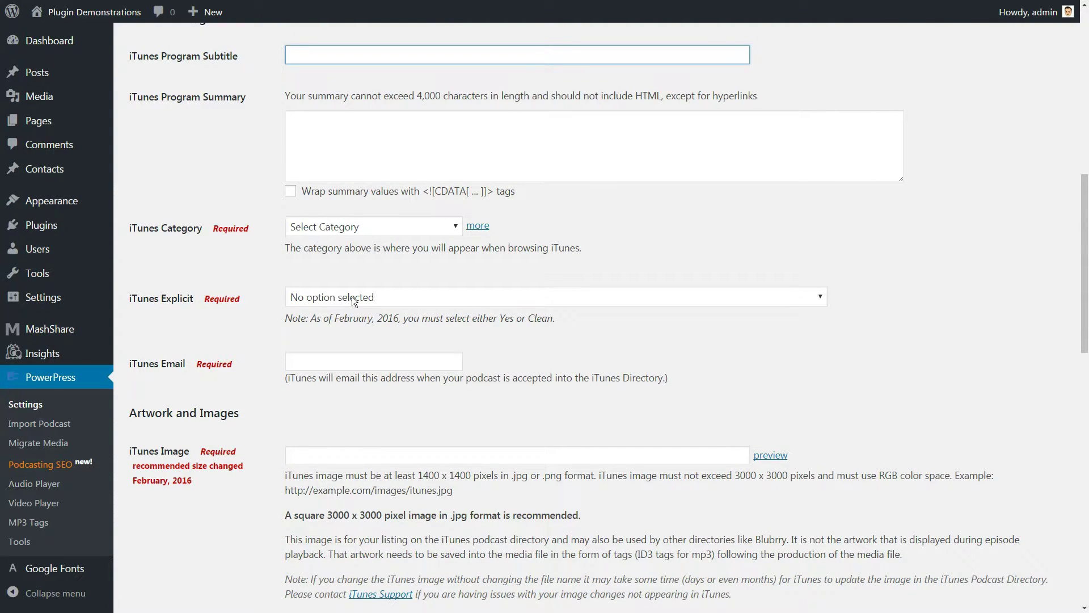
scroll(352, 296, "down", 10)
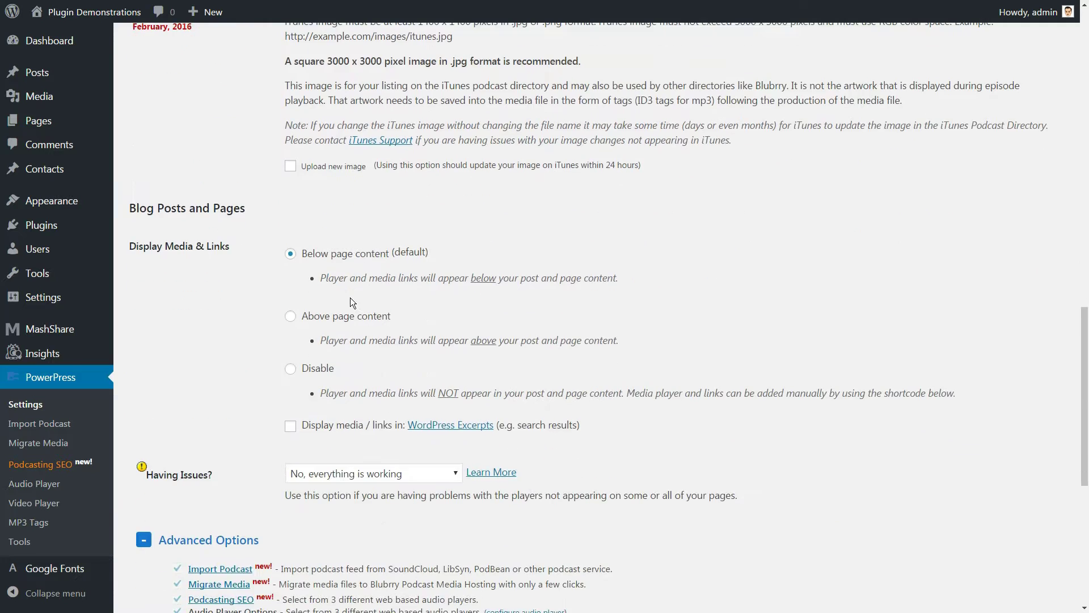
left_click(290, 203)
left_click(292, 140)
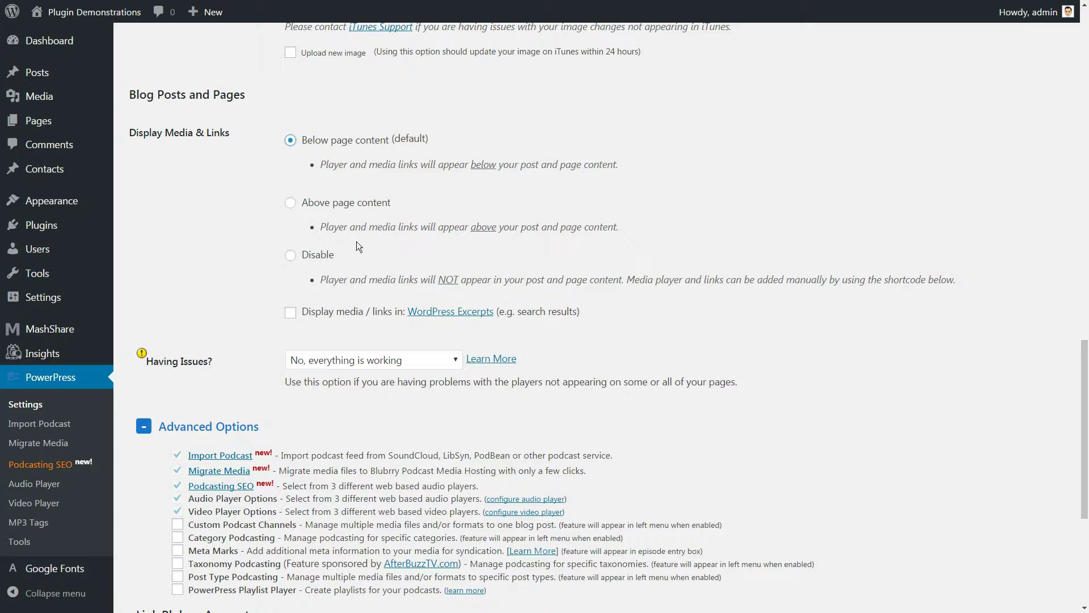
left_click(291, 258)
scroll(475, 271, "down", 1)
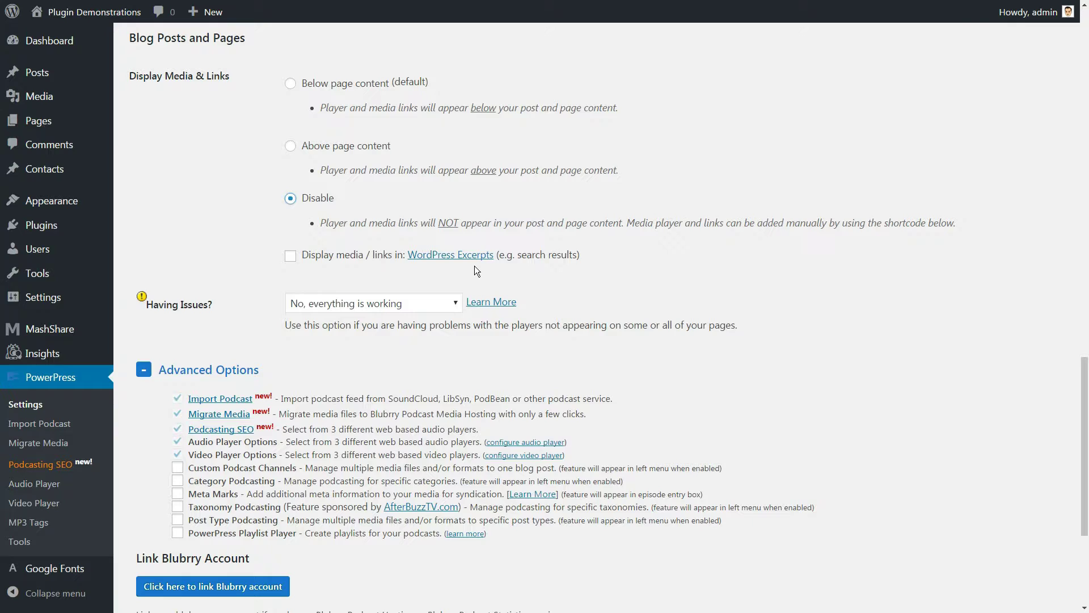
Review the advanced options and save the PowerPress settings.
scroll(475, 265, "down", 1)
scroll(475, 266, "down", 1)
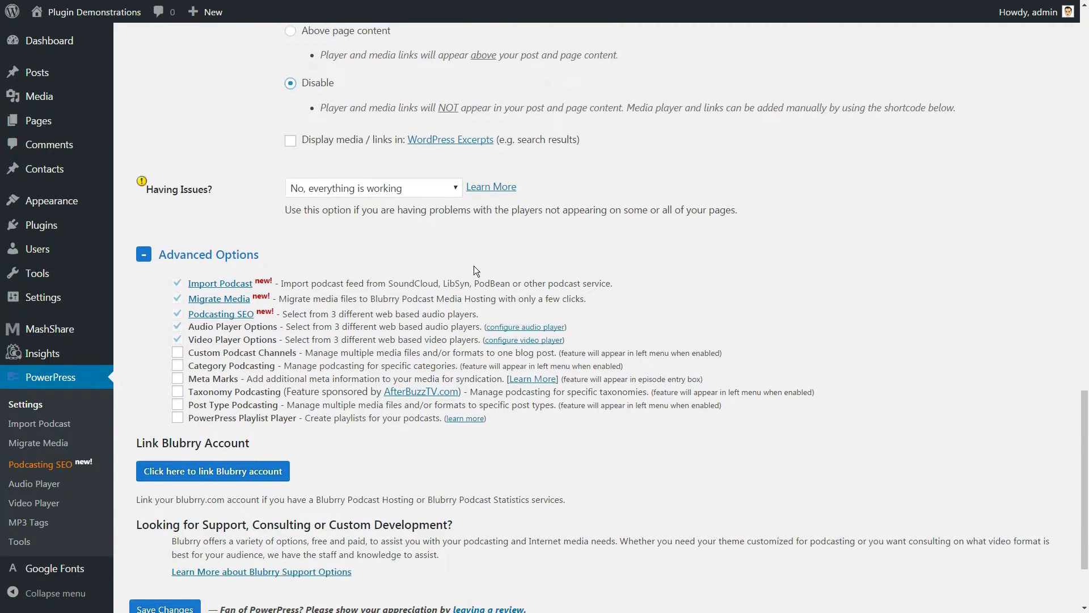
scroll(475, 266, "down", 1)
scroll(476, 266, "down", 1)
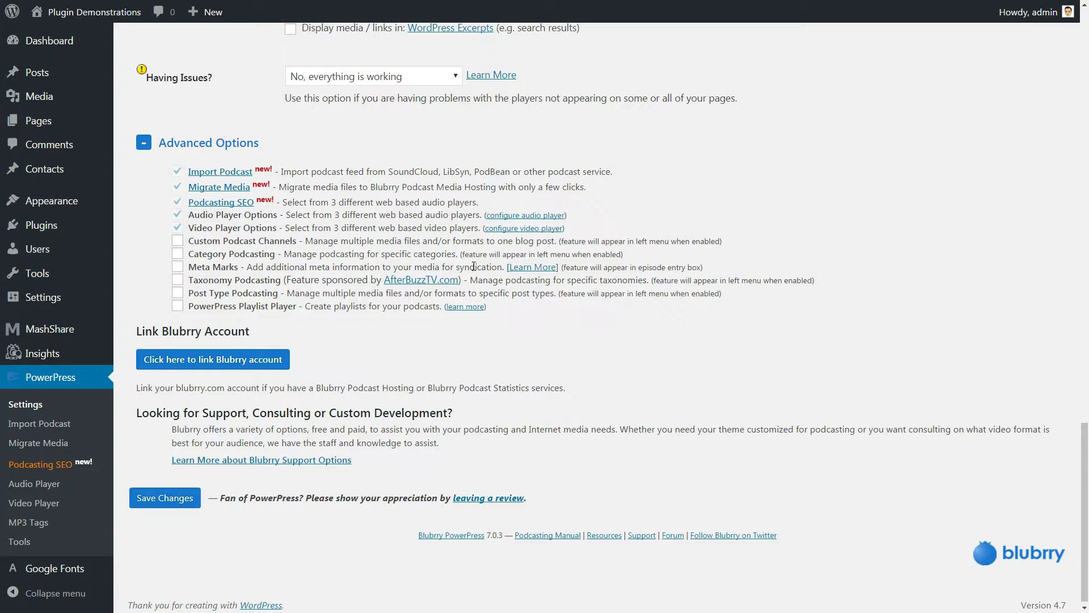
left_click(164, 497)
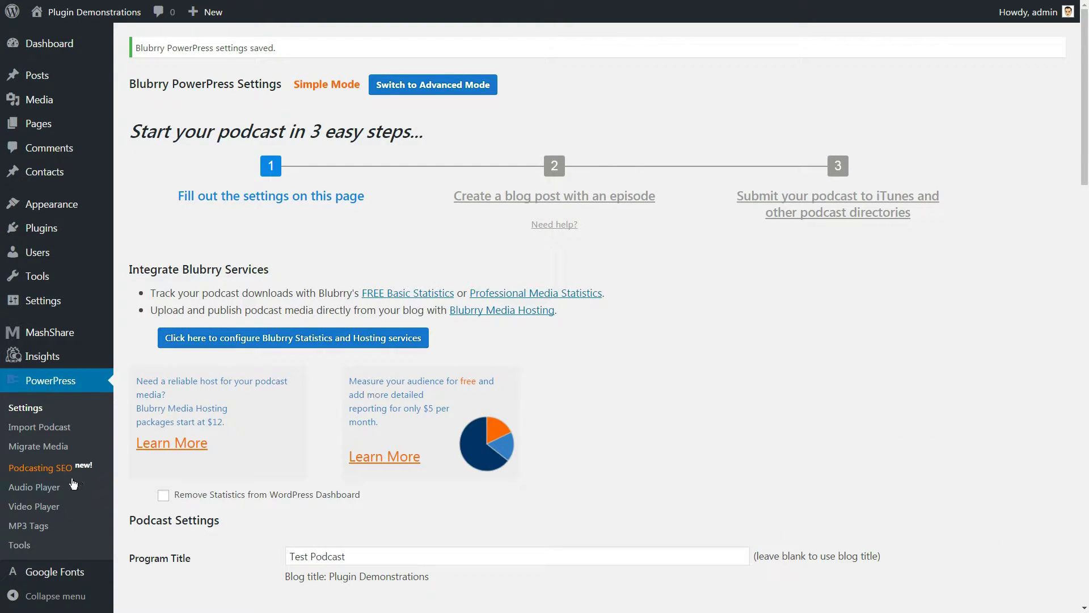
Choose HTML5 Audio Player in the PowerPress audio player options and save the selection.
left_click(57, 486)
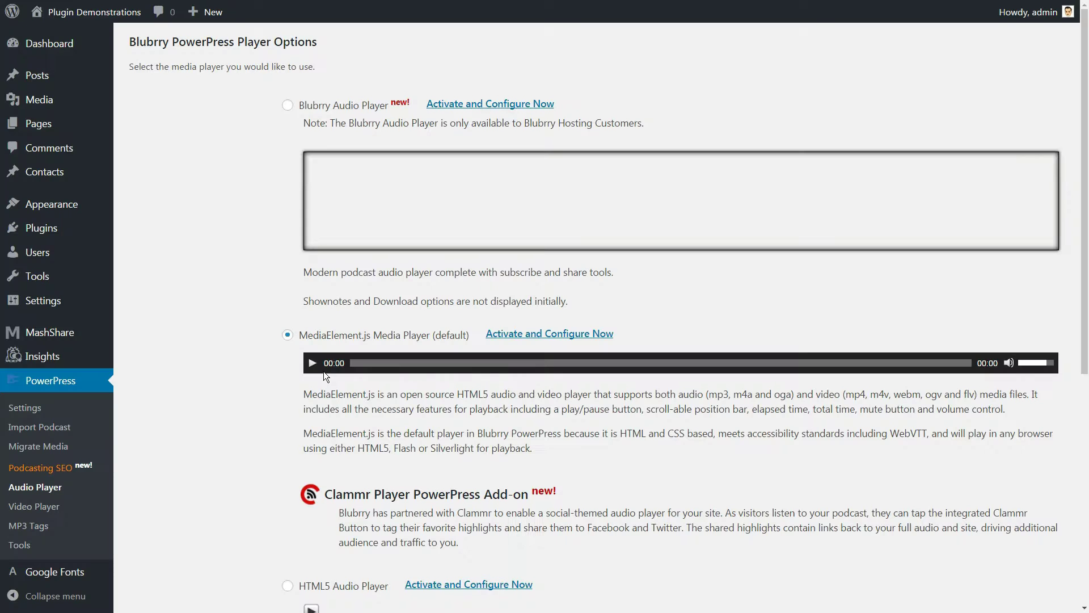
left_click(288, 105)
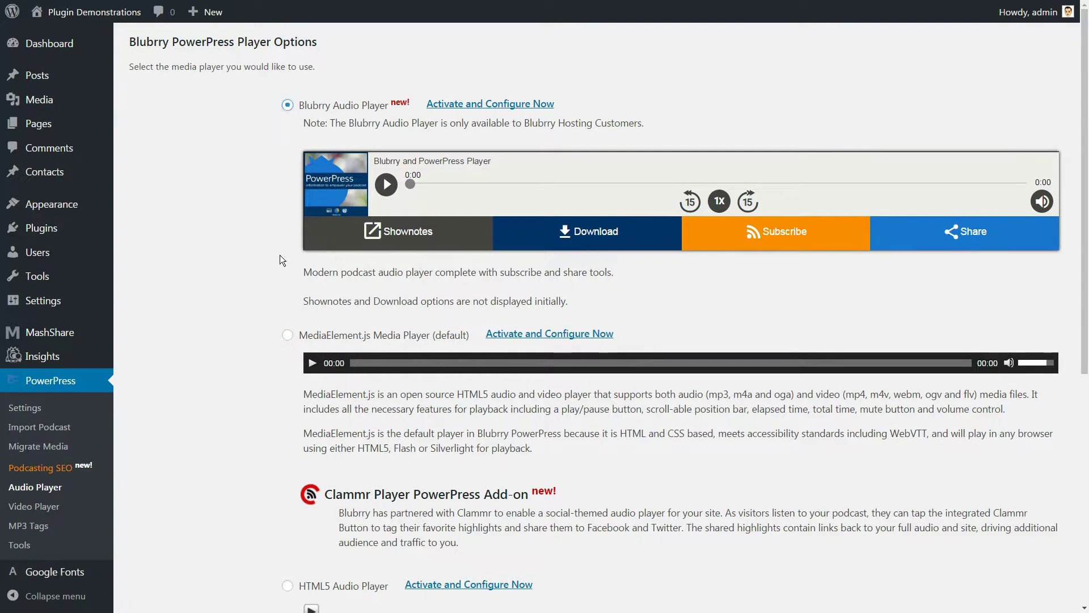
scroll(280, 255, "down", 1)
left_click(288, 278)
scroll(287, 283, "down", 3)
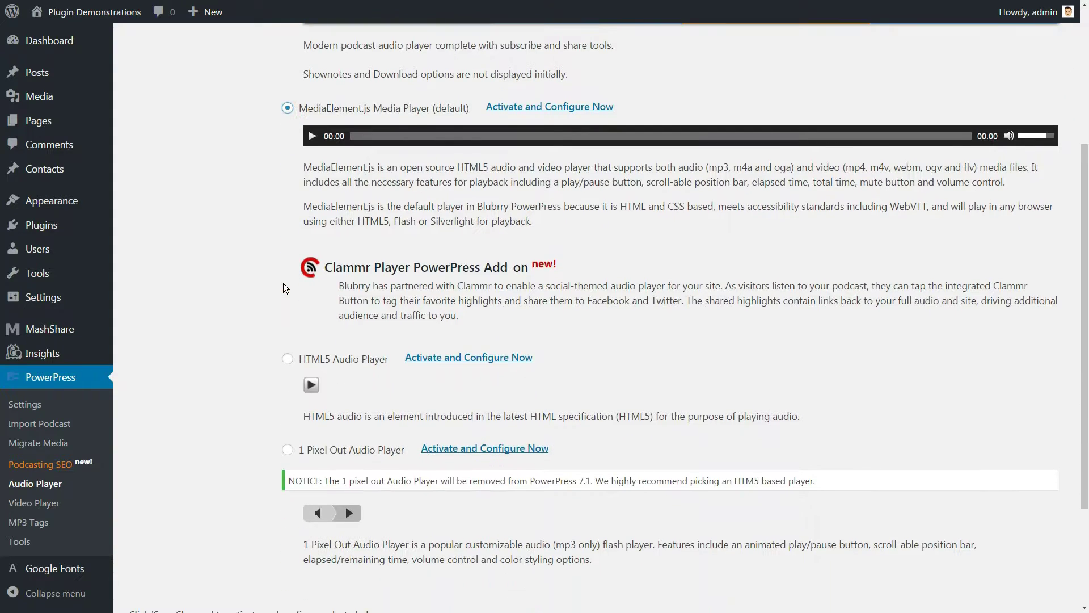
left_click(287, 359)
scroll(393, 301, "down", 1)
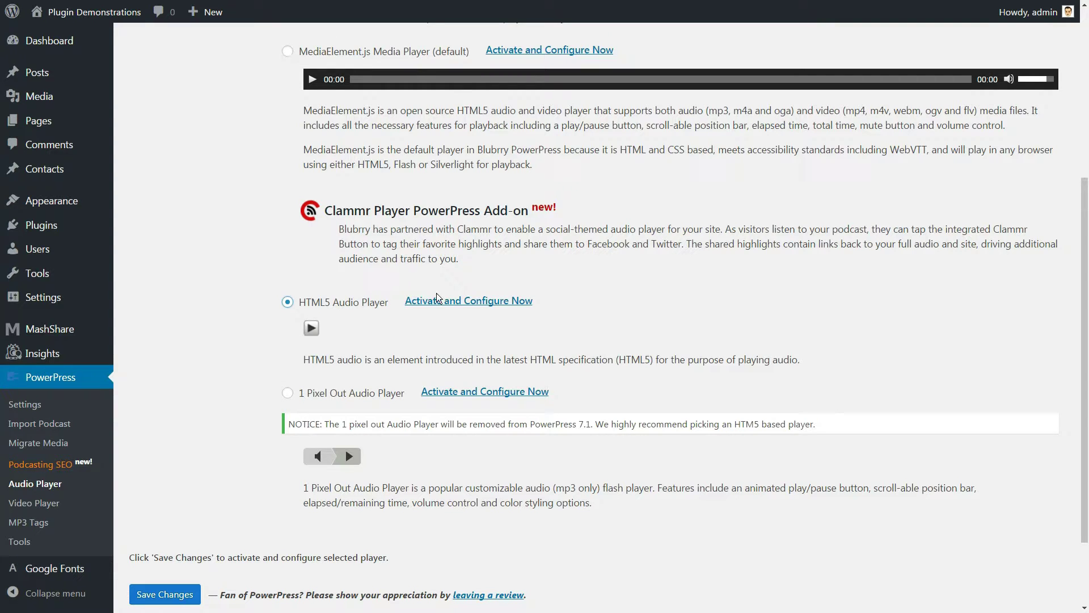
scroll(399, 400, "down", 1)
scroll(397, 401, "down", 1)
left_click(165, 513)
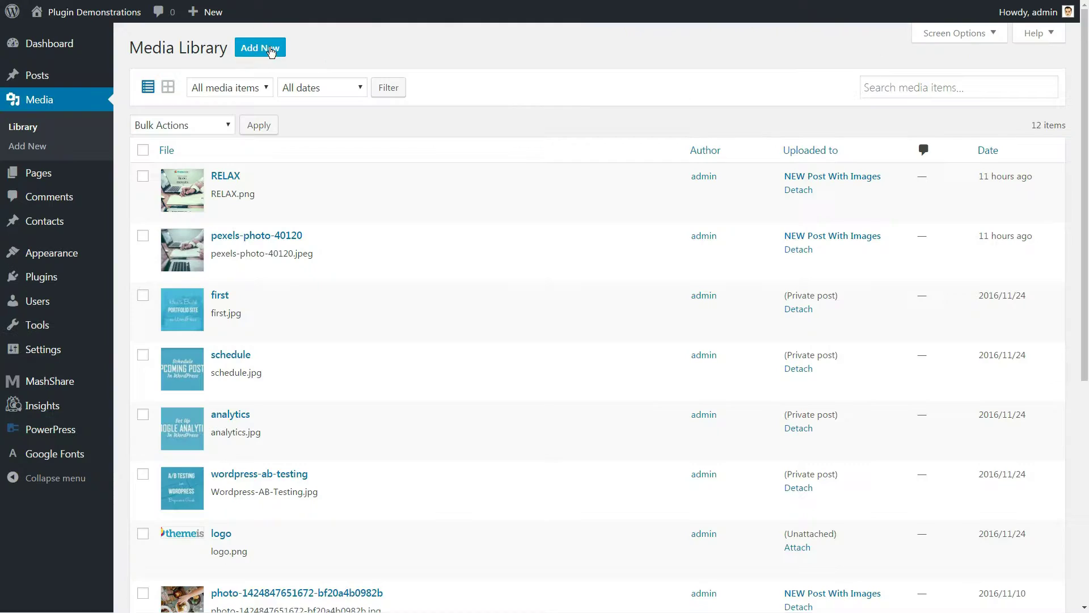
Upload the audio file Test-Podcast-Episode-MUSIC.mp3 as new media and copy its file URL.
left_click(271, 50)
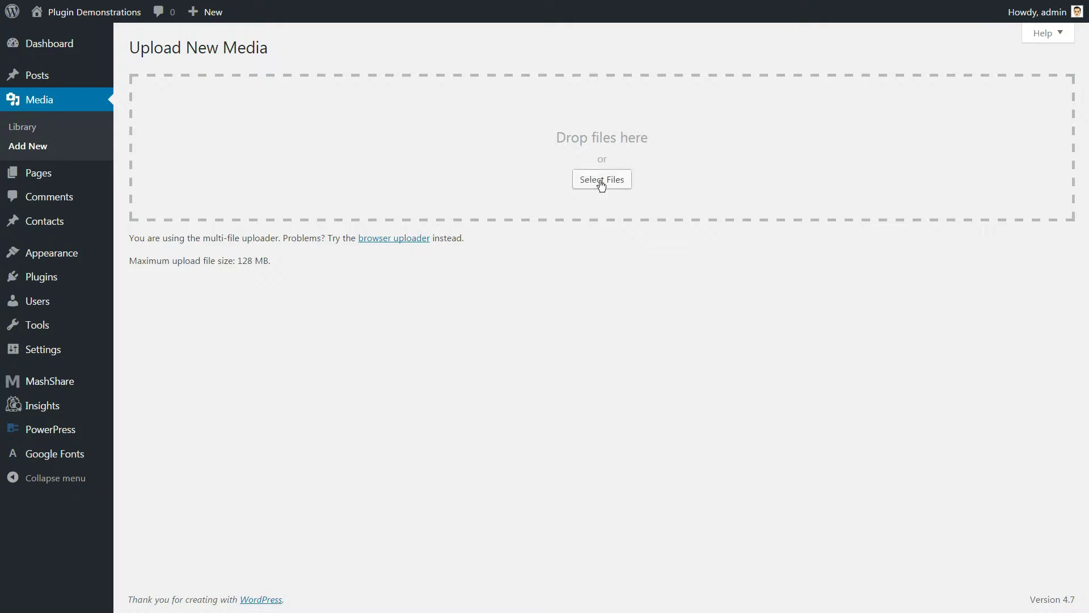
left_click(600, 180)
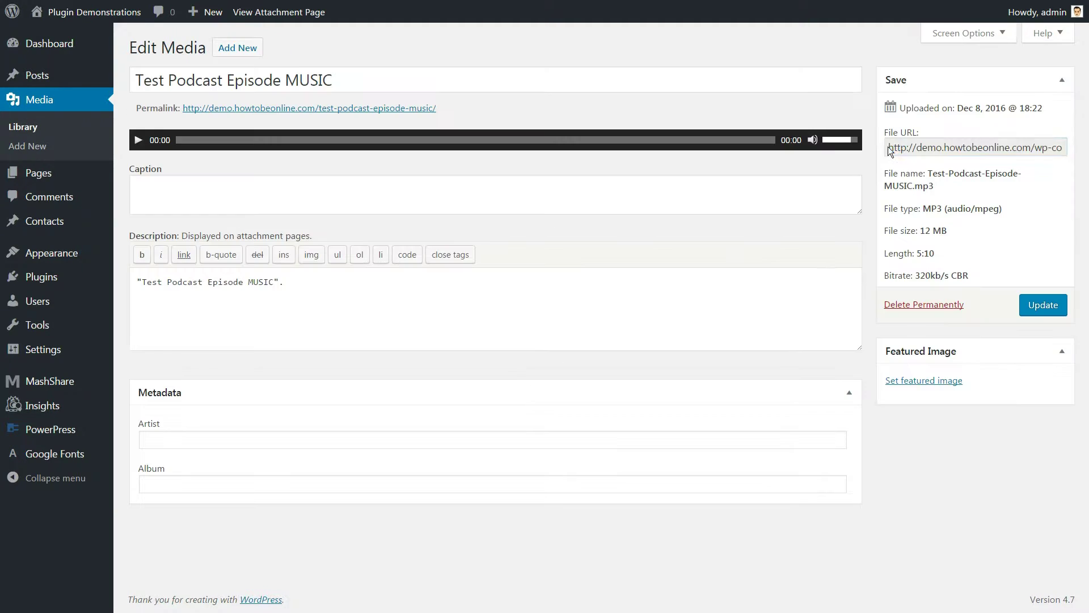
left_click_drag(888, 146, 1087, 142)
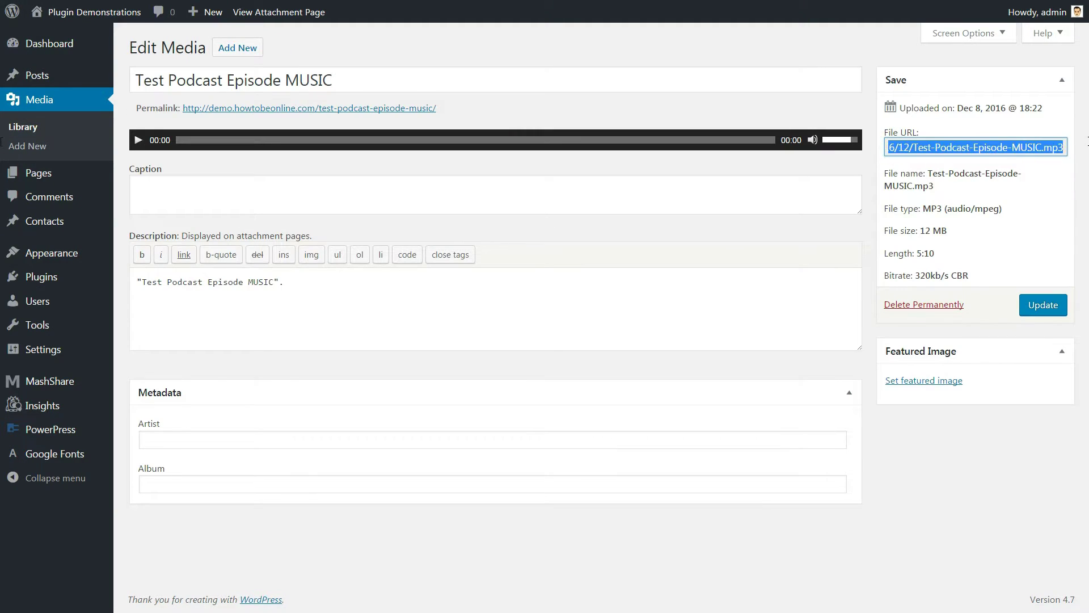
right_click(1016, 143)
left_click(901, 152)
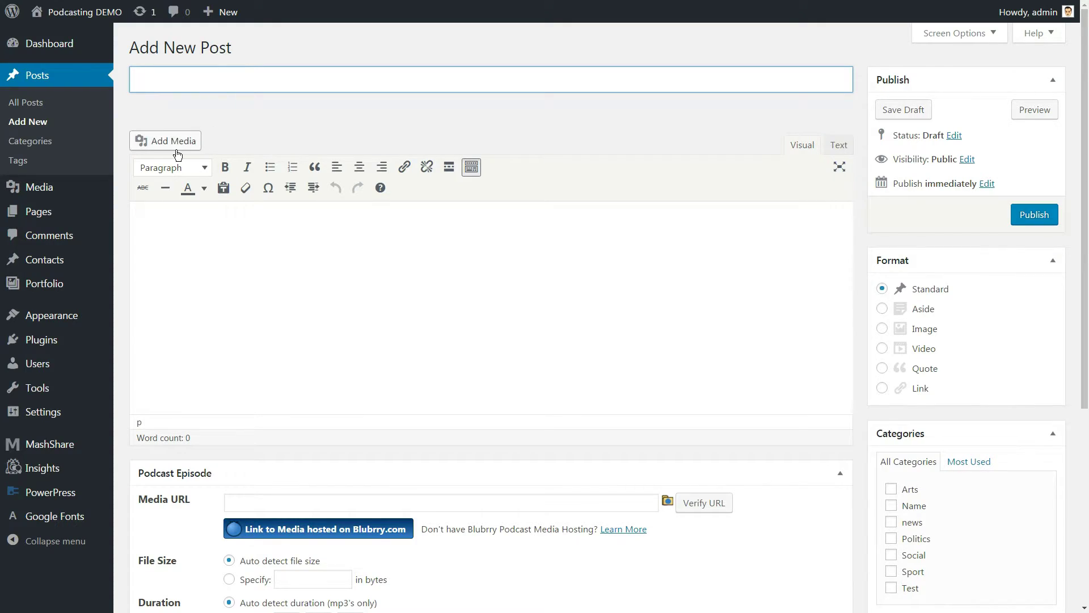
Title the new post "My First TEST Podcast" and publish it.
type("My First TEST Podcast")
left_click(188, 213)
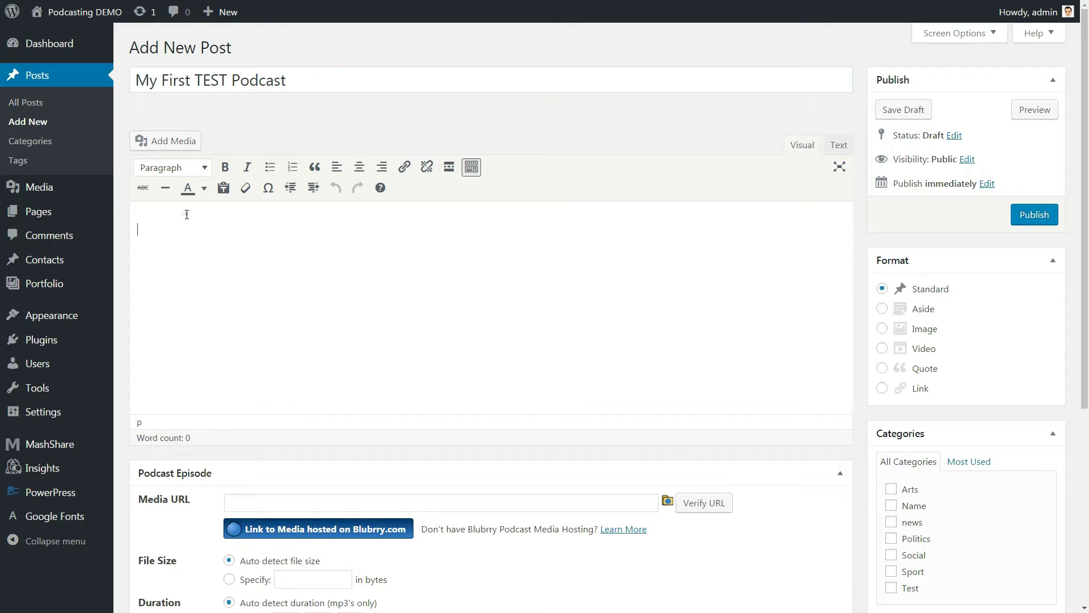
left_click(1025, 214)
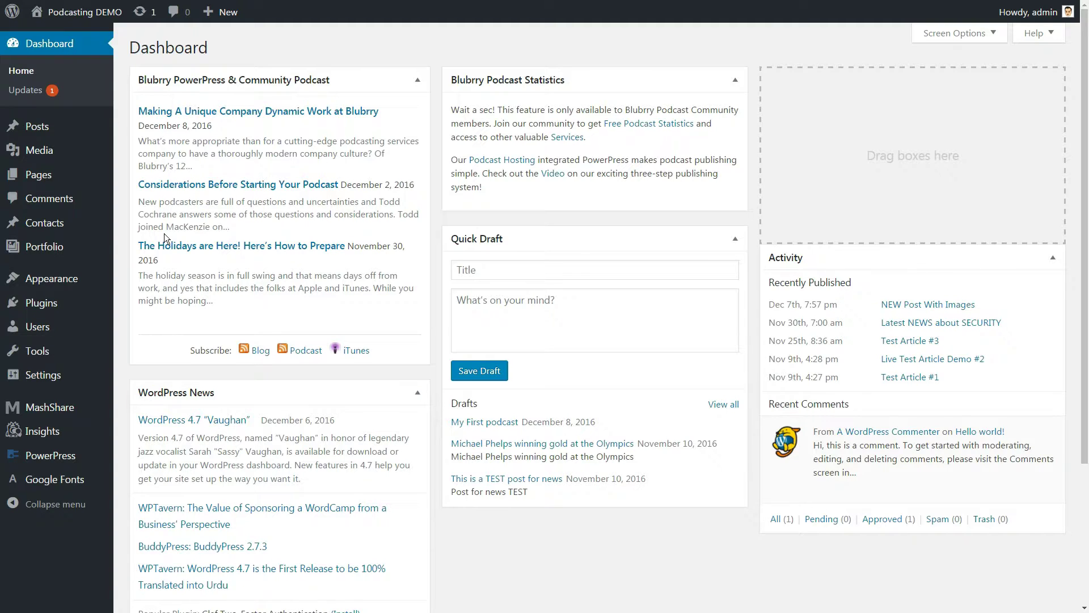
Add a new post titled "My First TEST Podcast" and publish it.
mouse_move(47, 132)
left_click(142, 148)
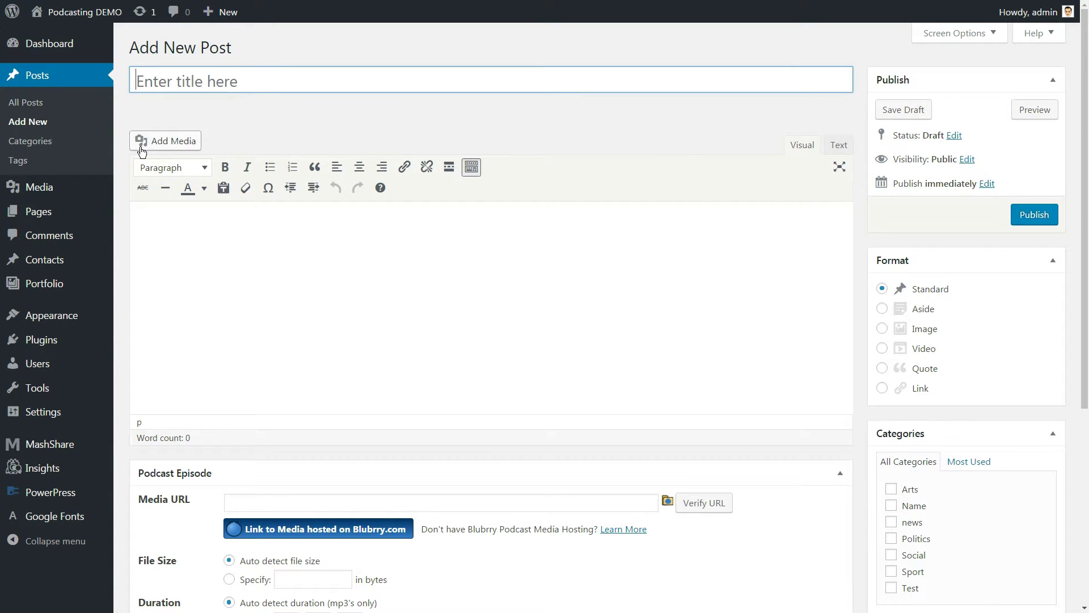
type("My ")
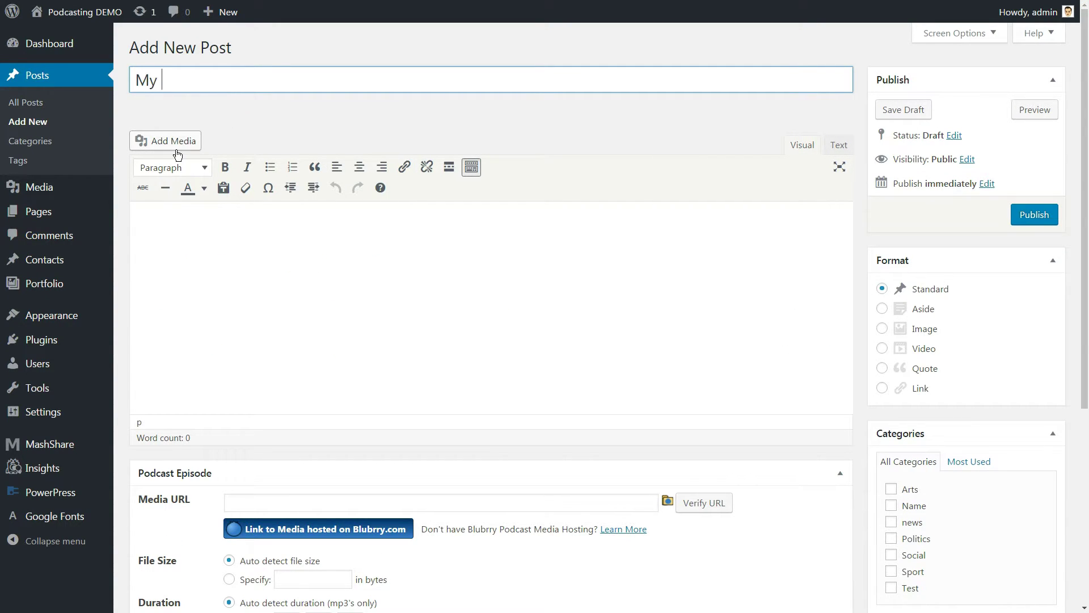
type("First TEST Podcast")
left_click(186, 213)
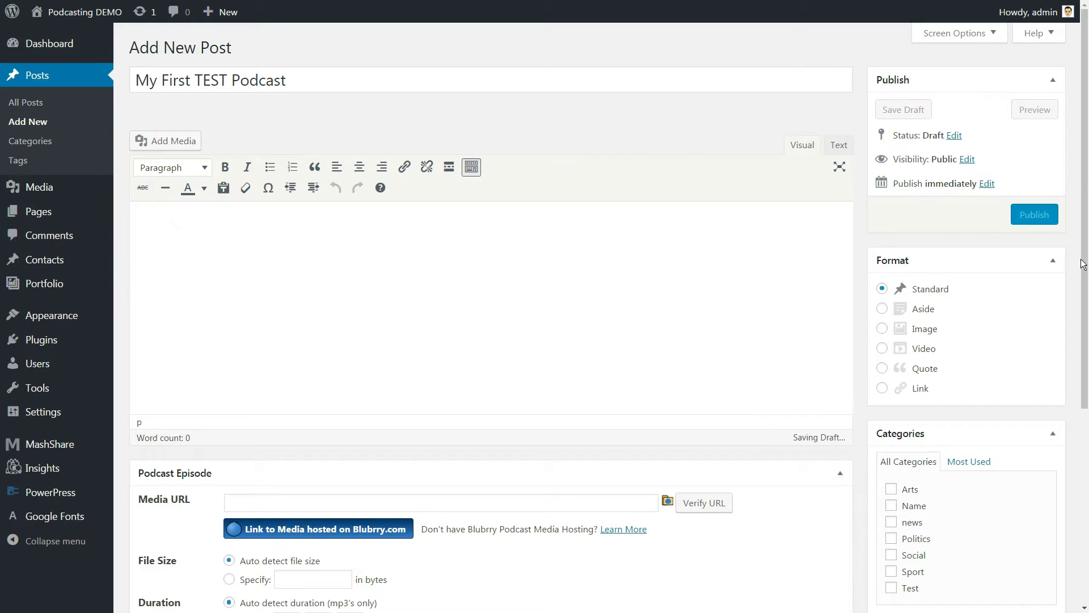
left_click(1025, 215)
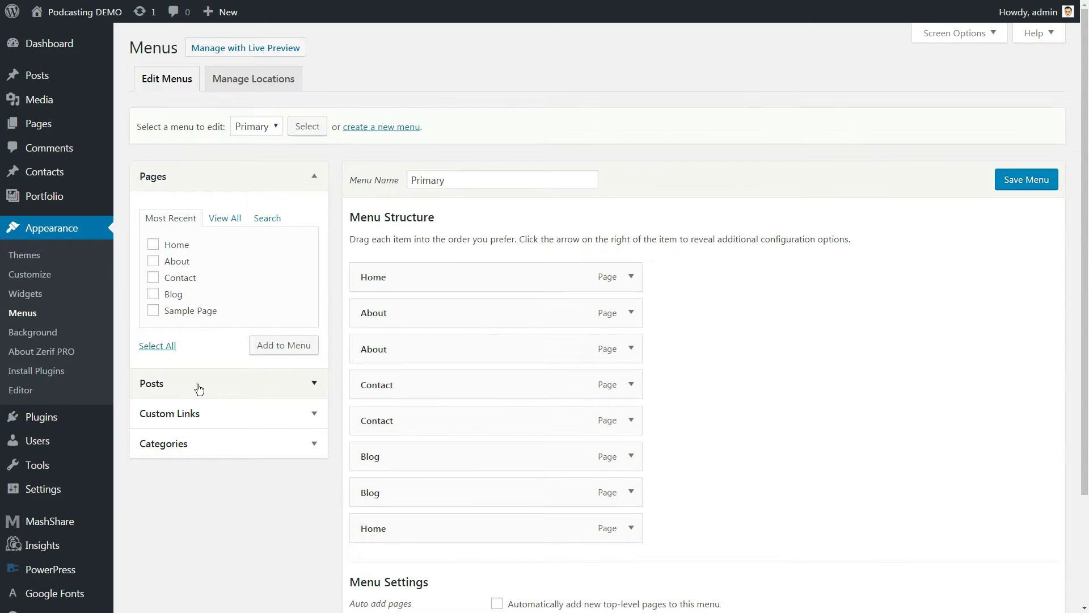
Add the "My First TEST Podcast" post to the Primary menu.
left_click(197, 382)
left_click(154, 276)
left_click(273, 417)
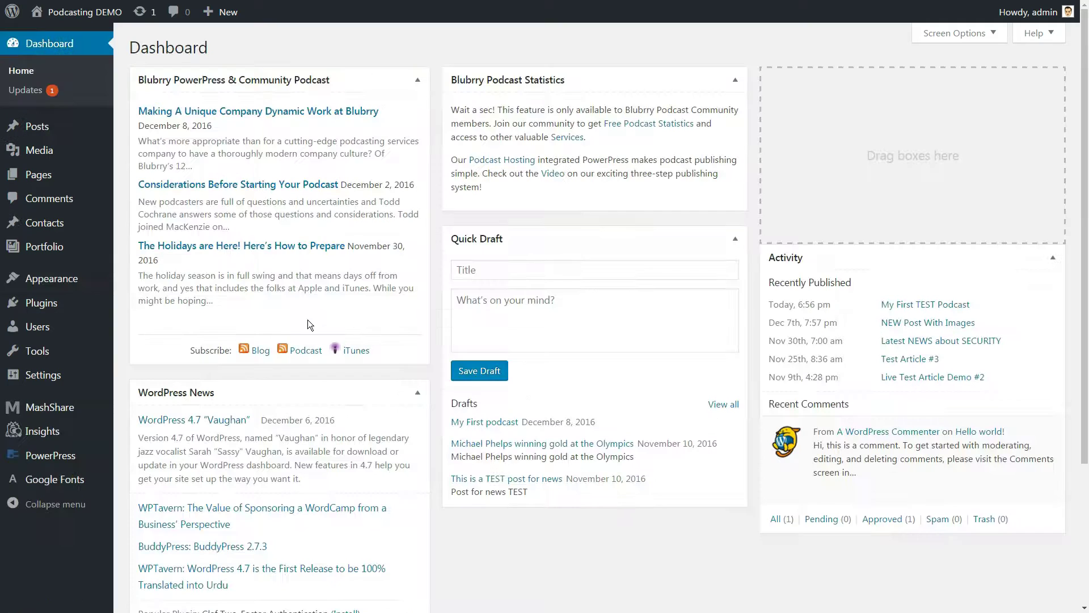
Open the theme customizer and preview the "My First TEST Podcast" page from the site's navigation.
mouse_move(57, 279)
left_click(153, 303)
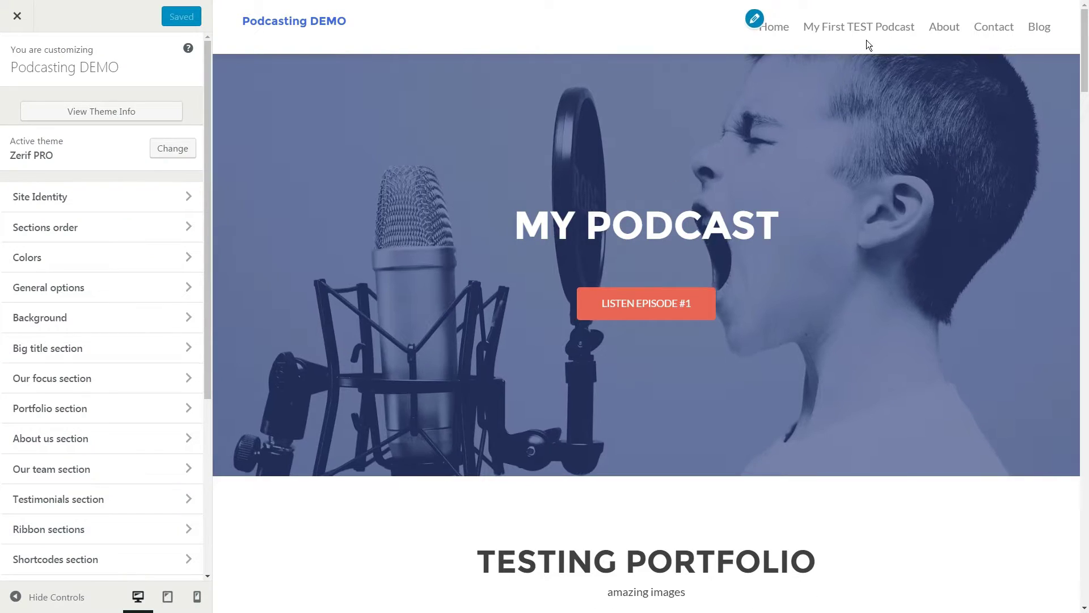
left_click(864, 28)
Set the homepage sections order to Our focus as the 1st section and Shortcodes as the 2nd.
left_click(188, 227)
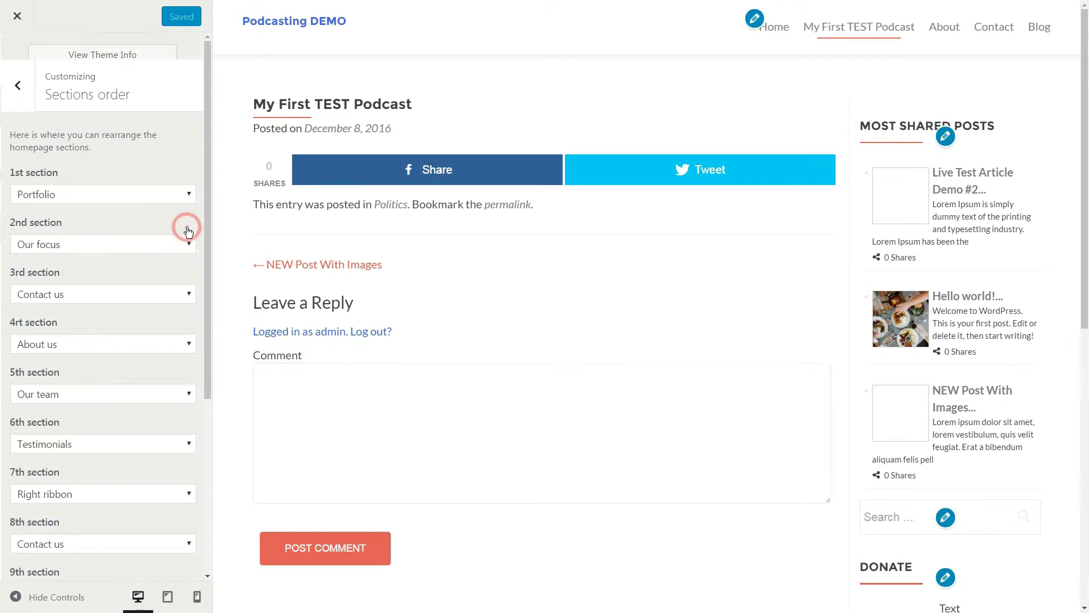
left_click(188, 194)
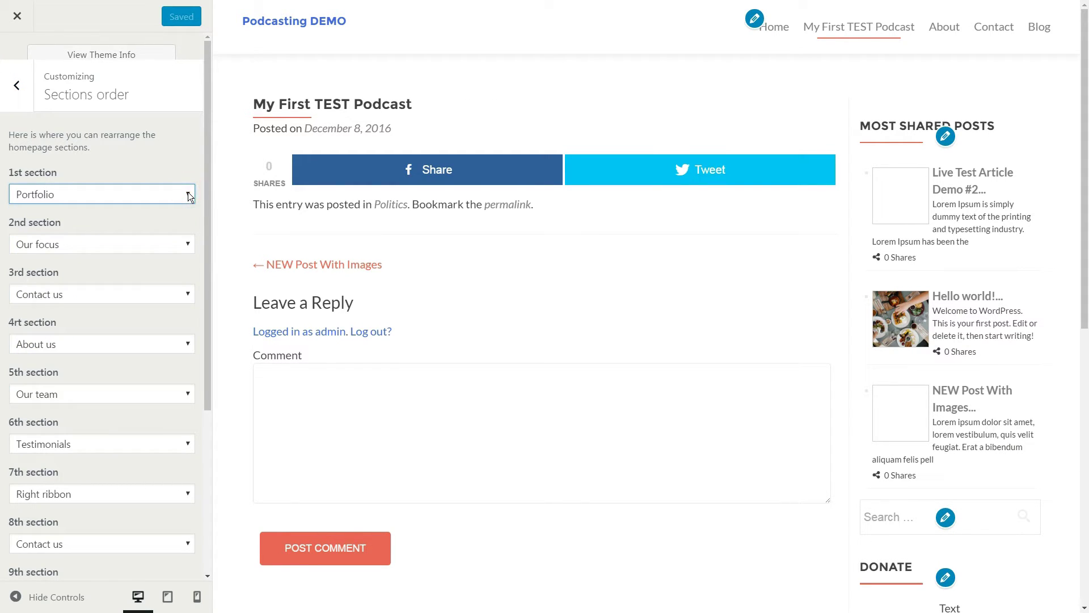
left_click(190, 196)
left_click(169, 212)
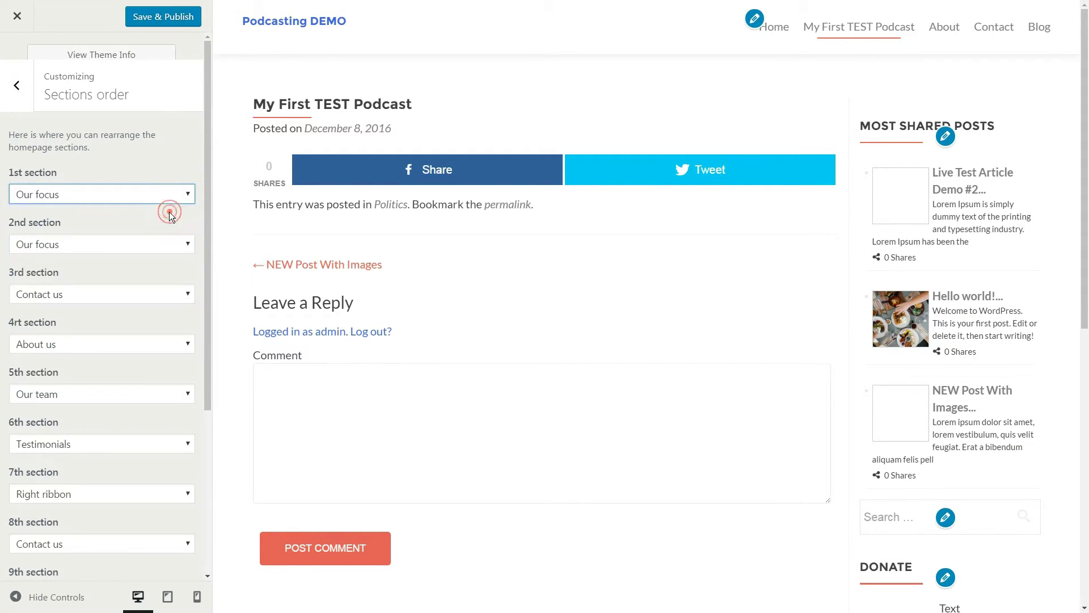
left_click(189, 246)
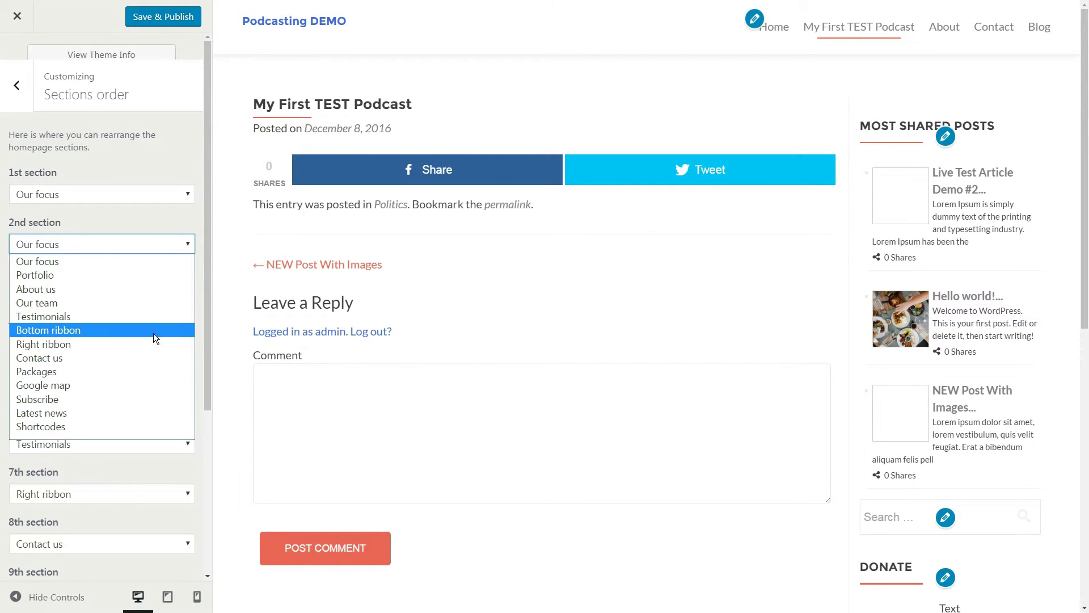
left_click(141, 425)
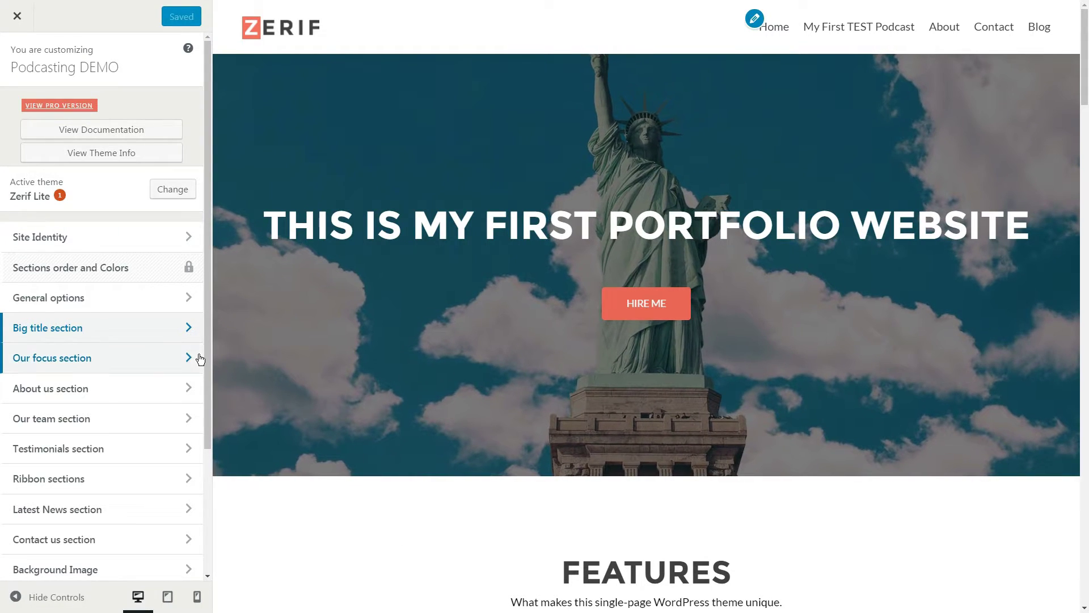
Replace Image 1 of the big title section's parallax effect with microphone-1209816_1920.jpg from the media library.
left_click(191, 335)
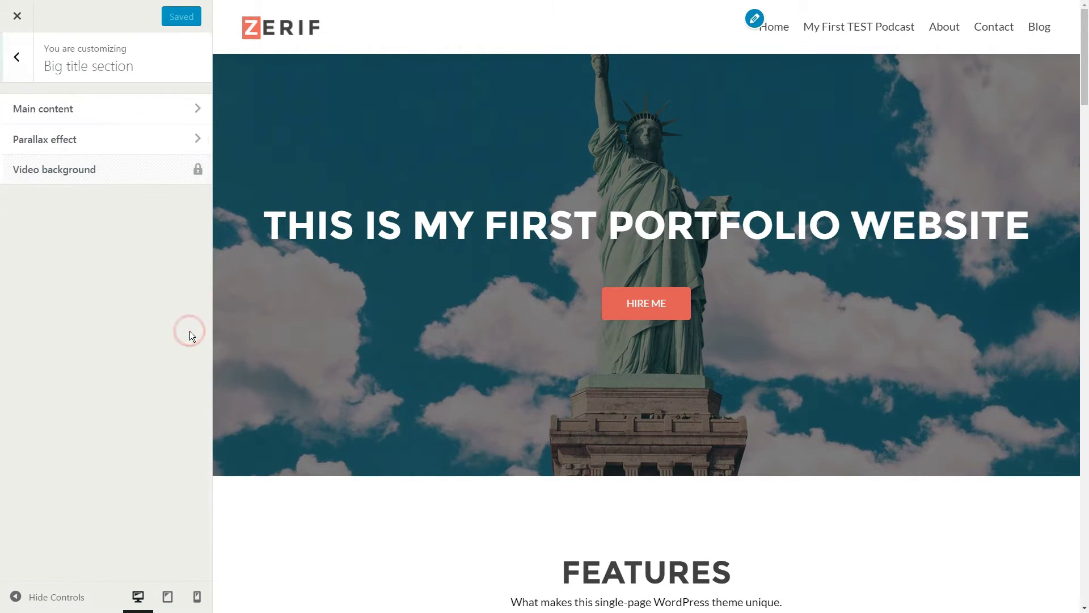
left_click(198, 140)
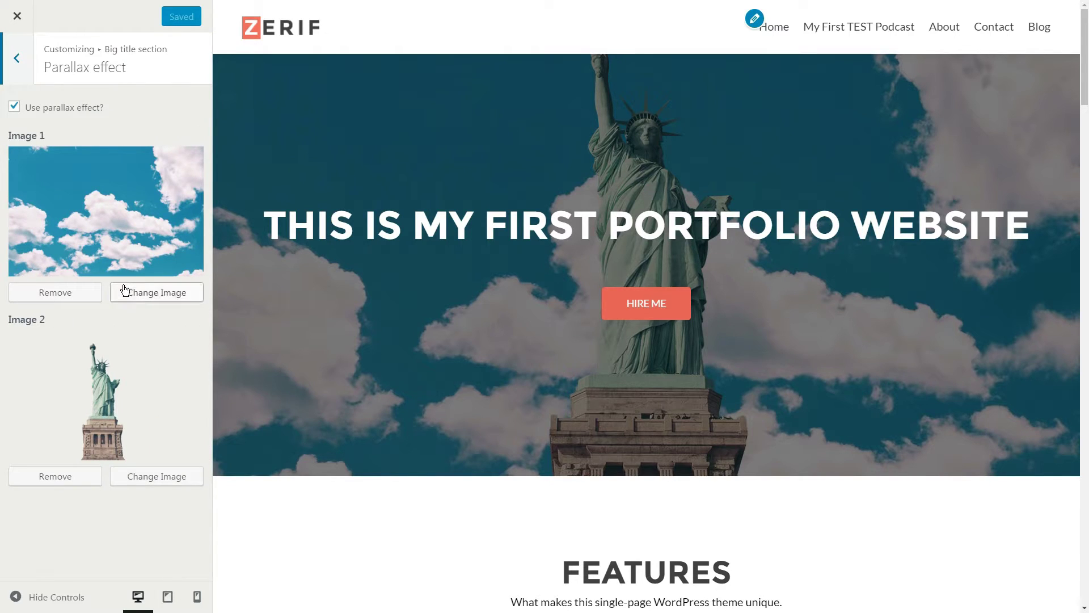
left_click(151, 296)
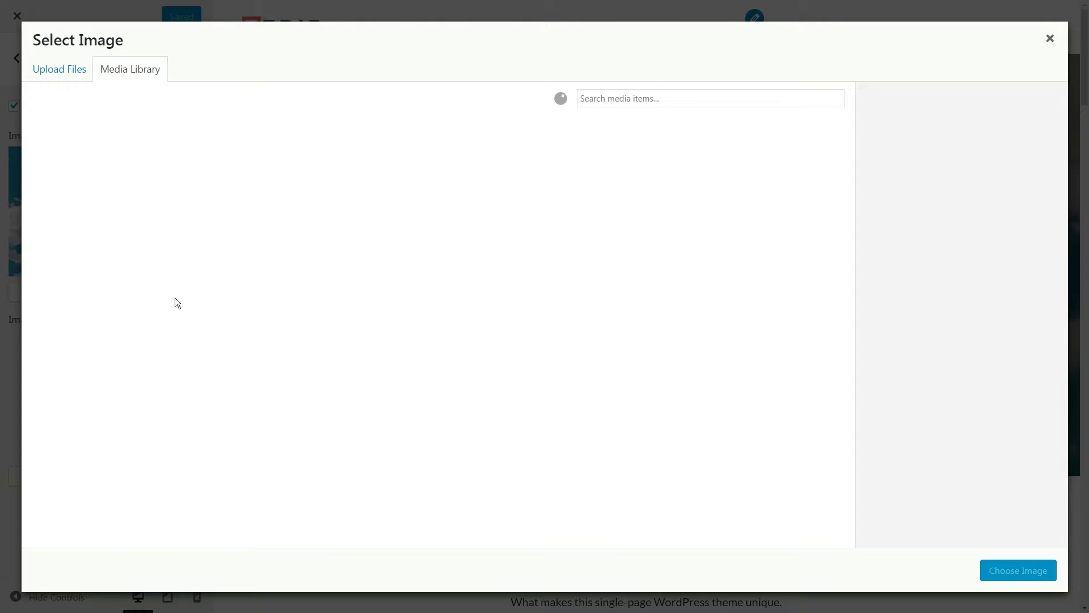
left_click(97, 194)
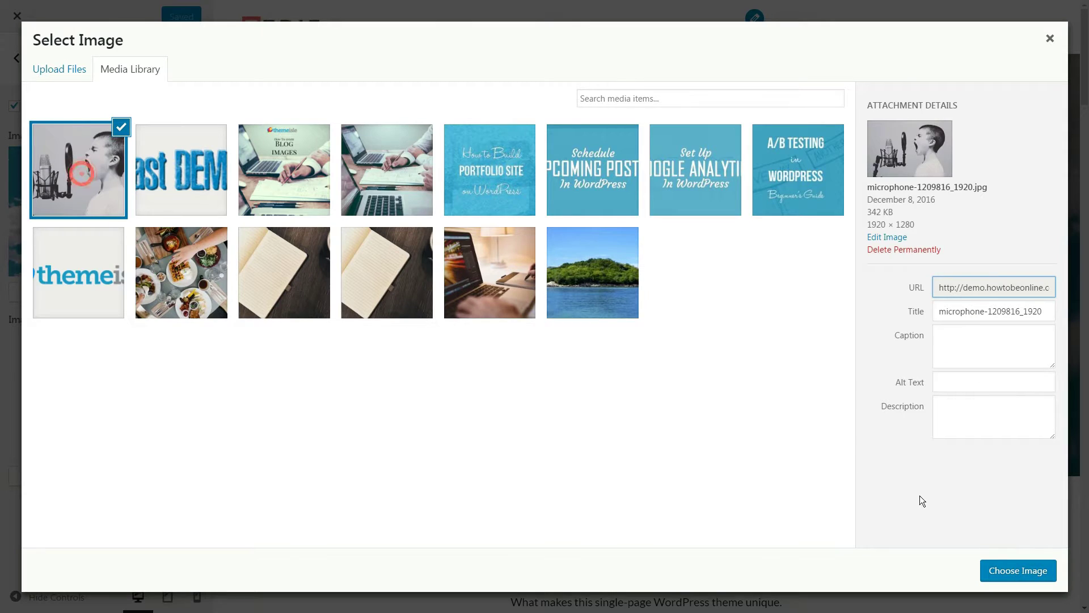
left_click(1014, 572)
key("Escape")
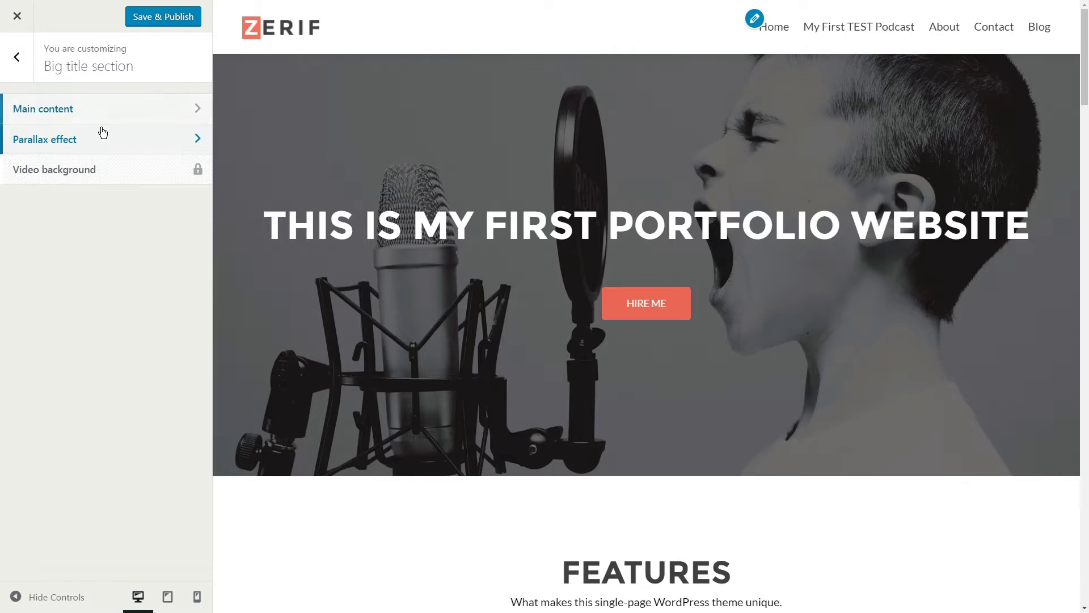
Change the big title section's title to "MY PODCAST".
left_click(186, 109)
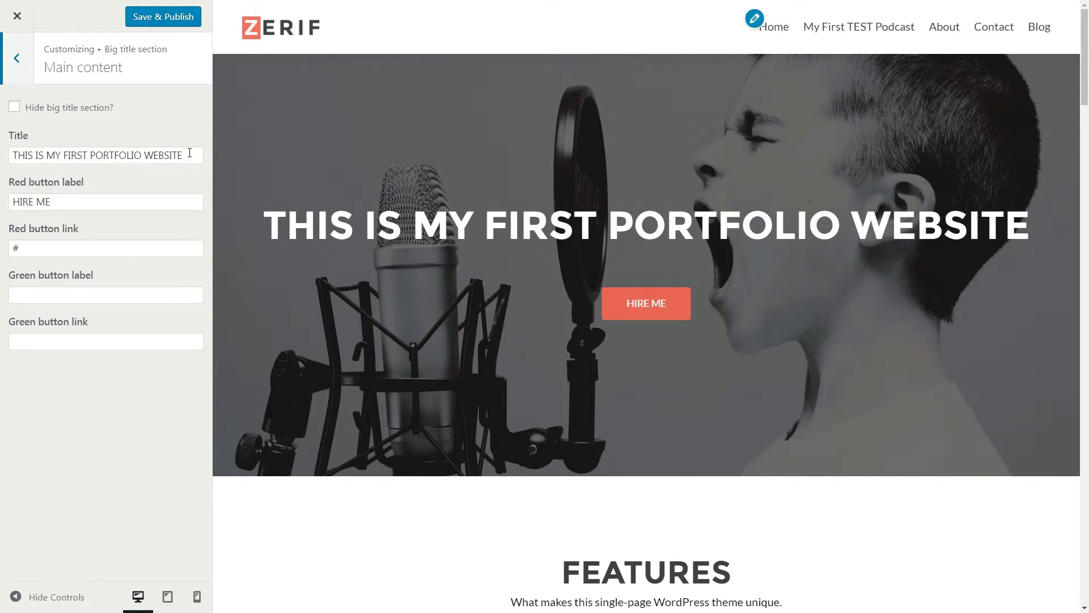
left_click_drag(189, 153, 7, 168)
type("MY PODCAS")
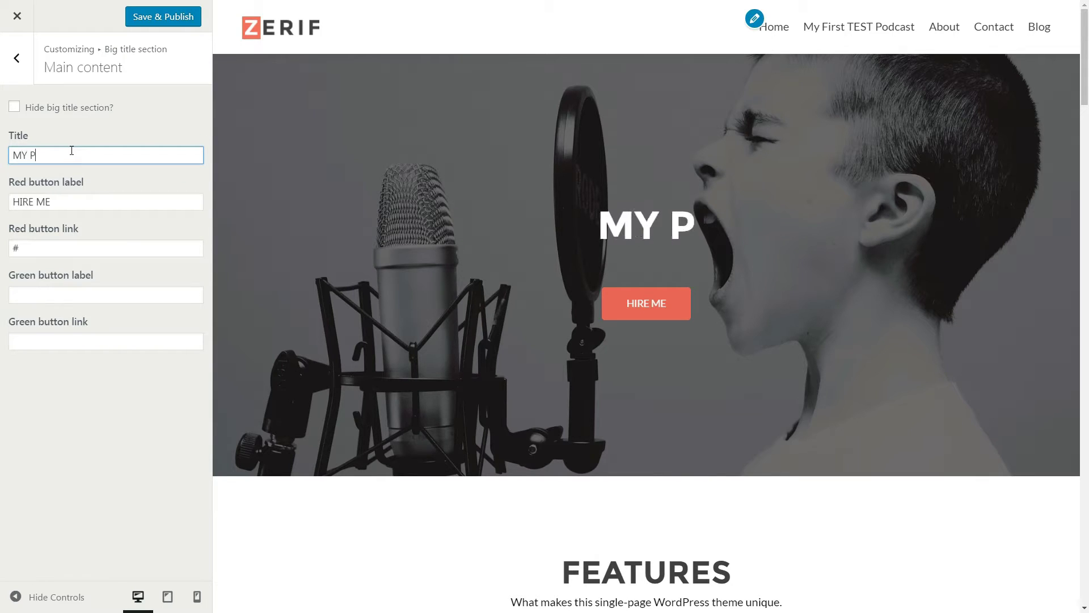
type("T")
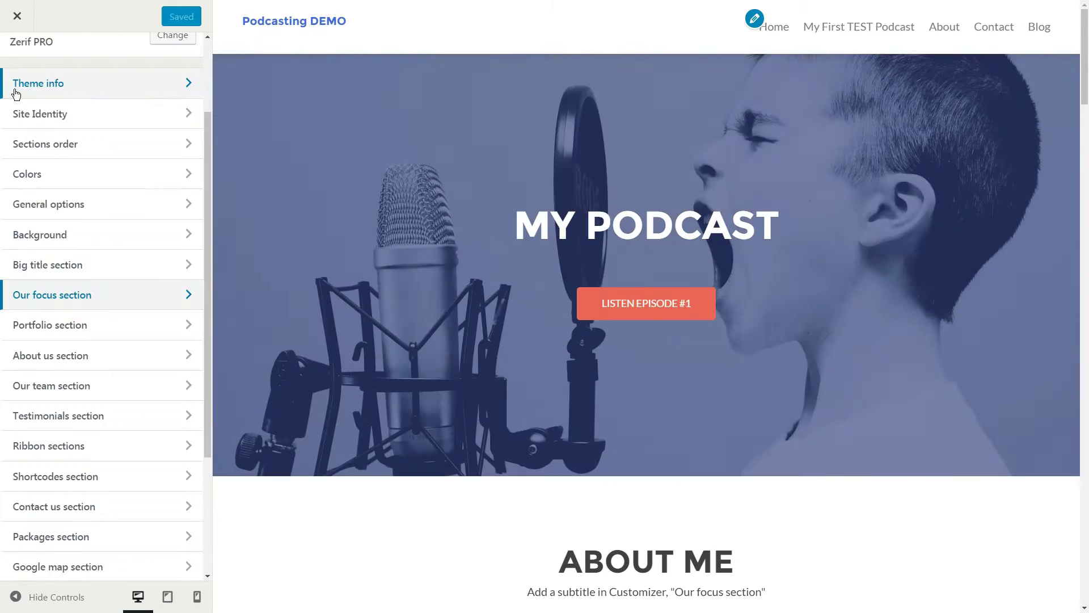
Fill in the third Our focus widget with the title "Episode #3" and the text "Text episode #3".
left_click(186, 294)
left_click(192, 225)
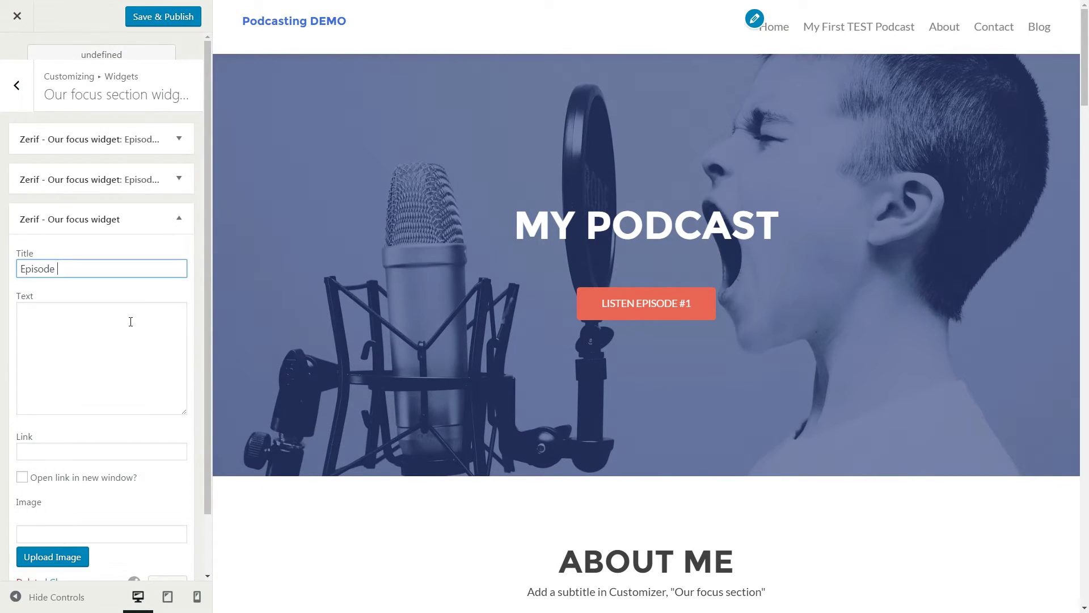
left_click(91, 316)
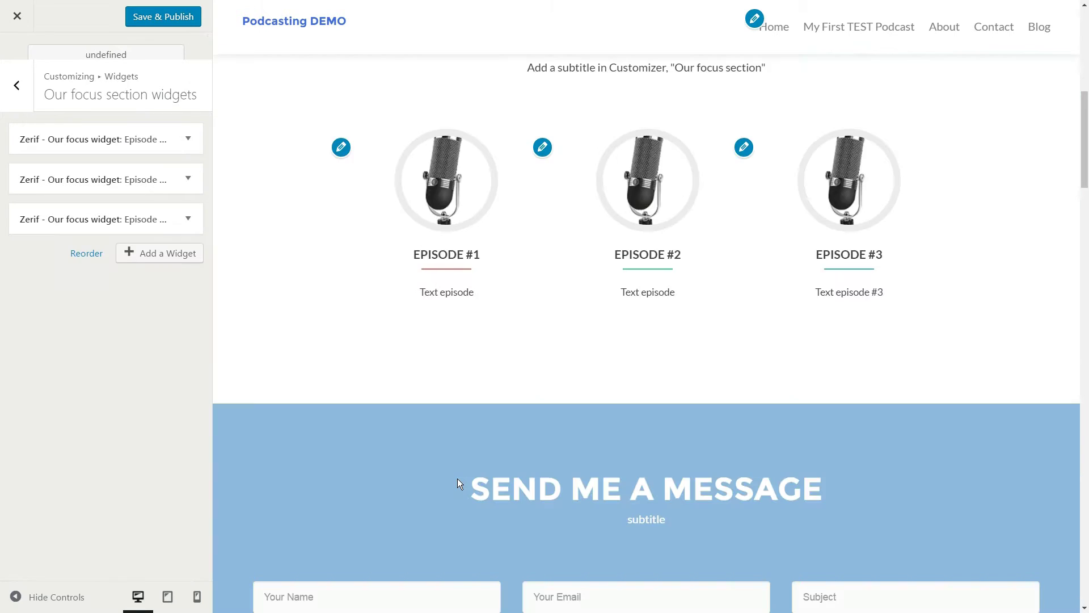
scroll(457, 478, "up", 4)
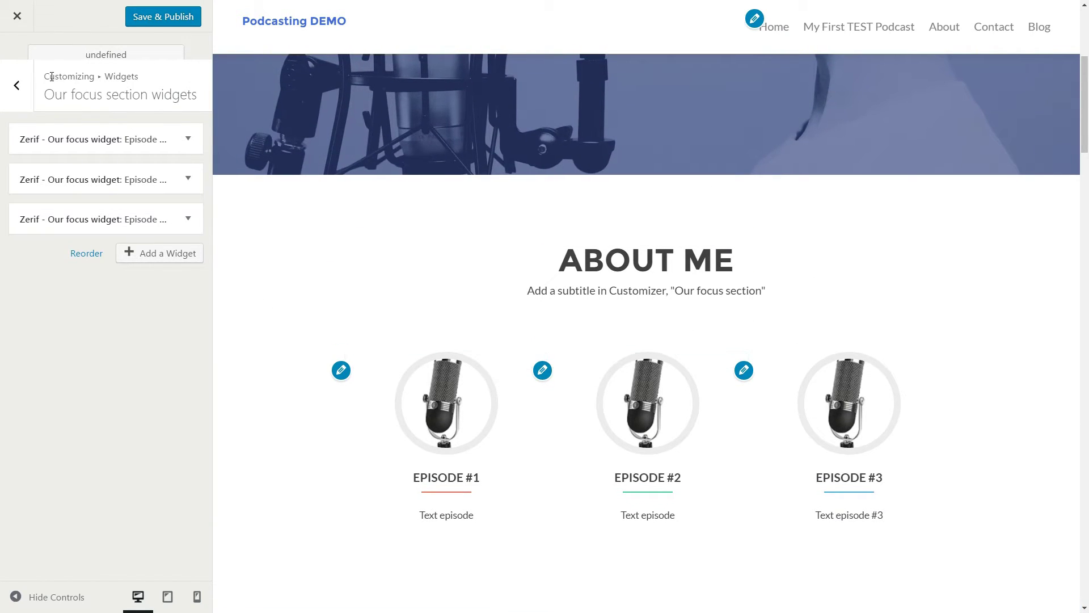
left_click(17, 86)
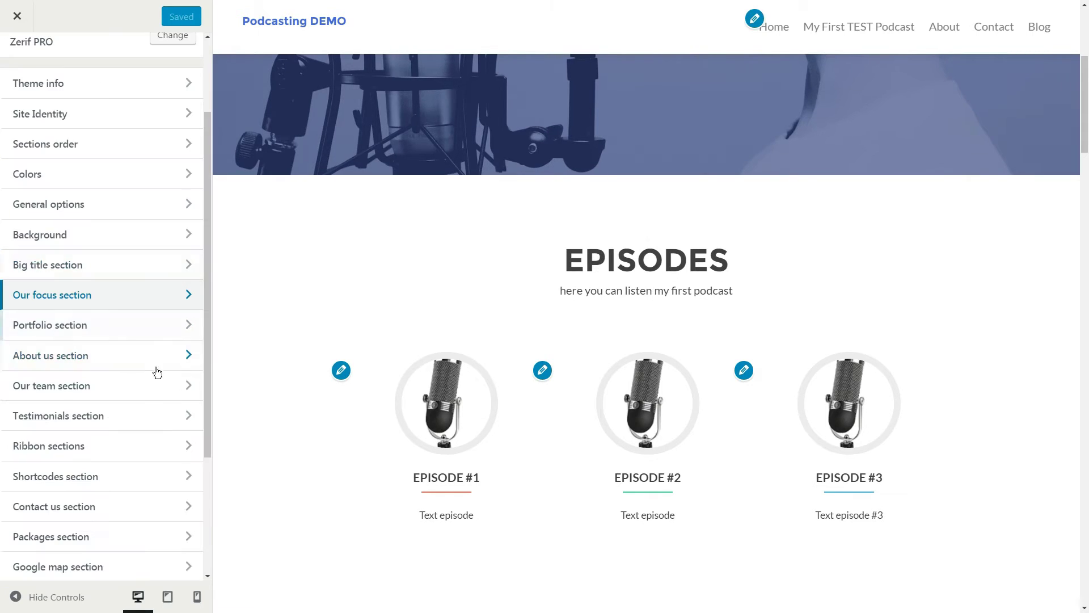
Copy the example powerpress url shortcode from the tutorial article and paste it into the Shortcodes section's Shortcode field.
left_click(191, 473)
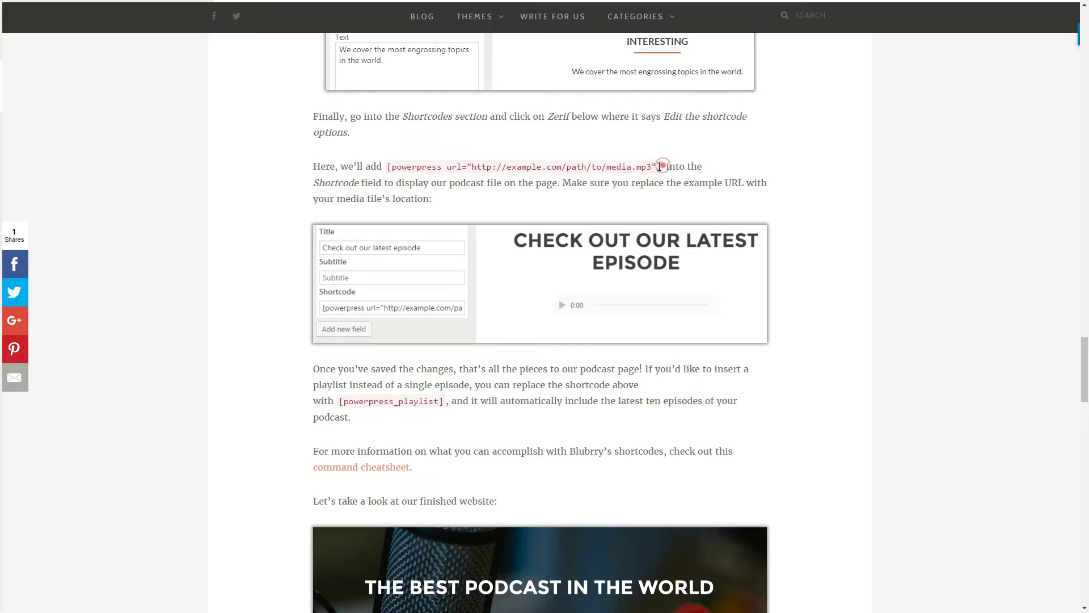
left_click_drag(661, 167, 432, 165)
right_click(435, 170)
left_click(458, 177)
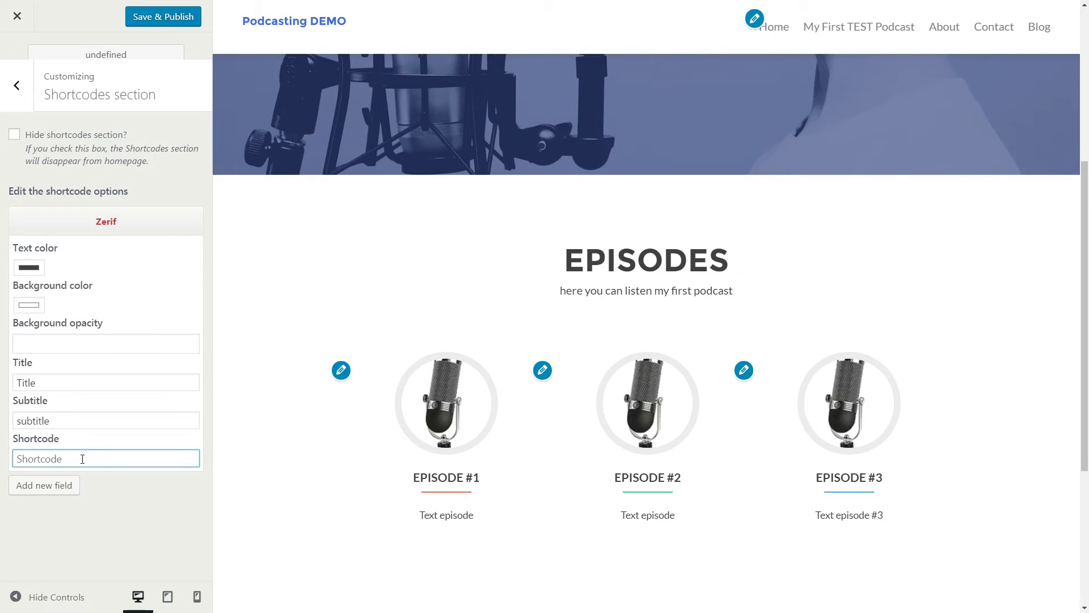
right_click(83, 458)
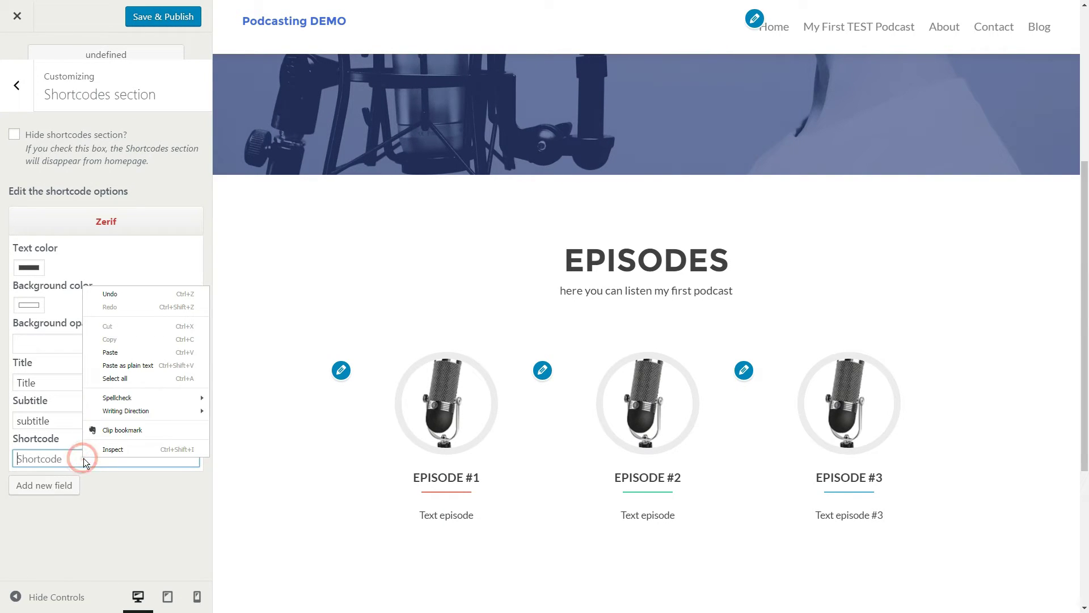
left_click(131, 352)
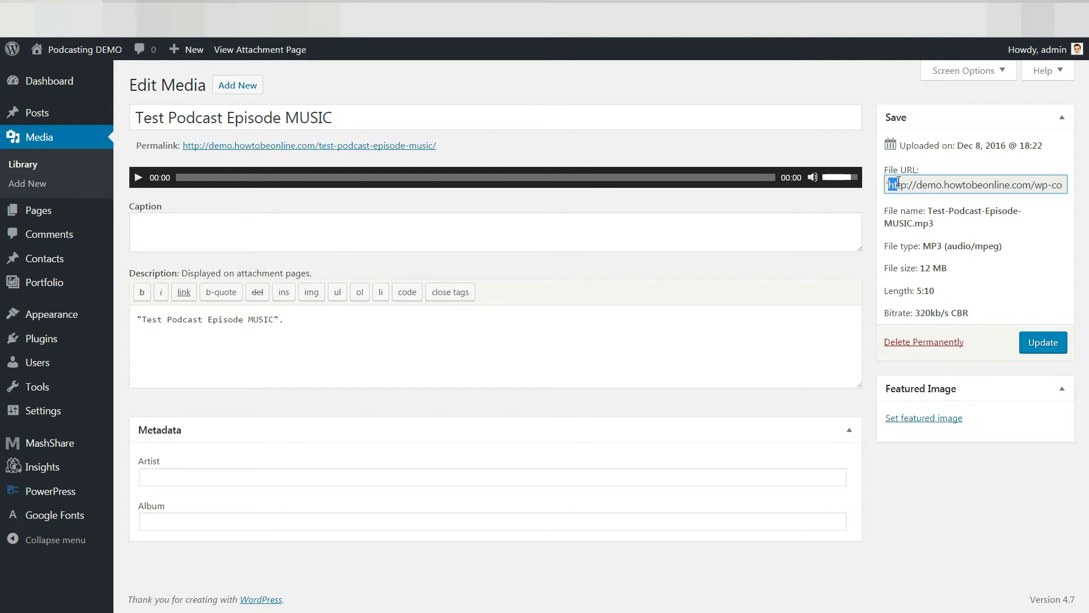
Copy the file URL of Test-Podcast-Episode-MUSIC.mp3 from its media page and put it in the PowerPress shortcode in place of the example address.
left_click_drag(1061, 185, 1087, 180)
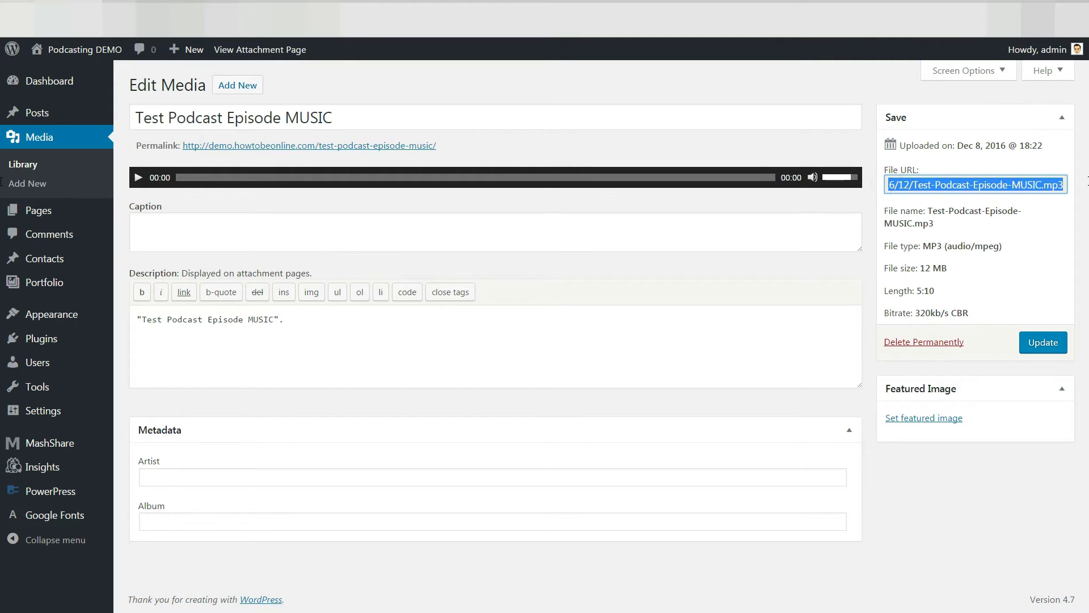
right_click(1035, 185)
left_click(902, 195)
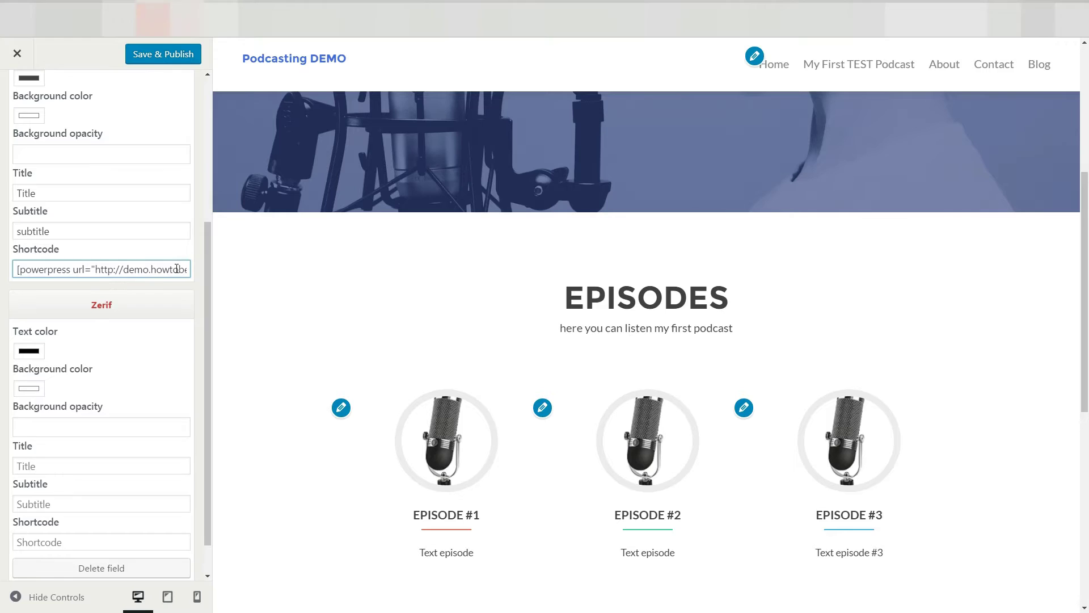
left_click(142, 286)
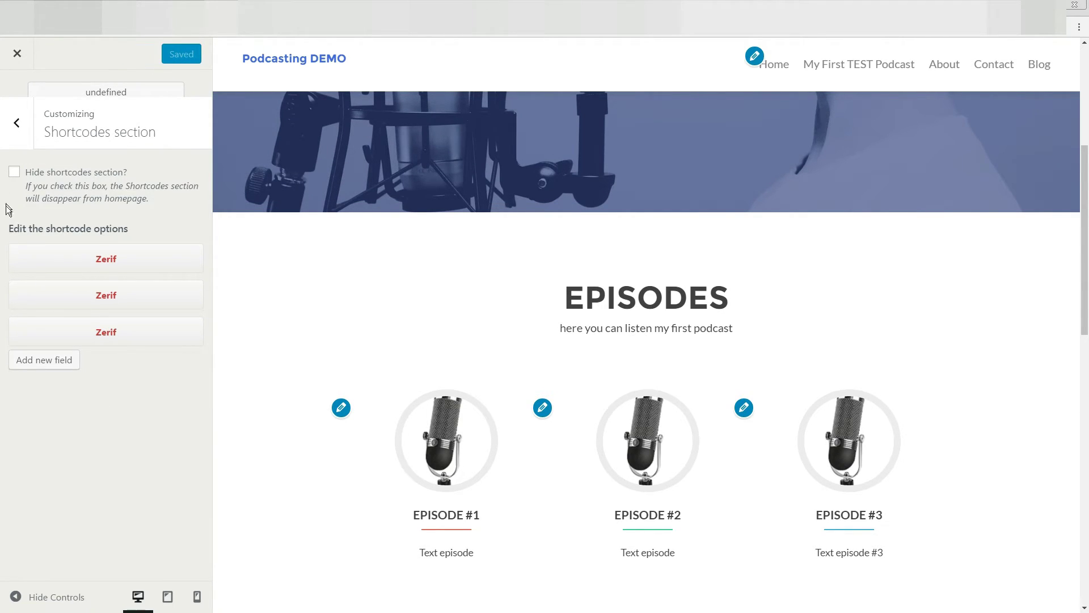
Review the finished podcast homepage on the live site.
middle_click(1011, 167)
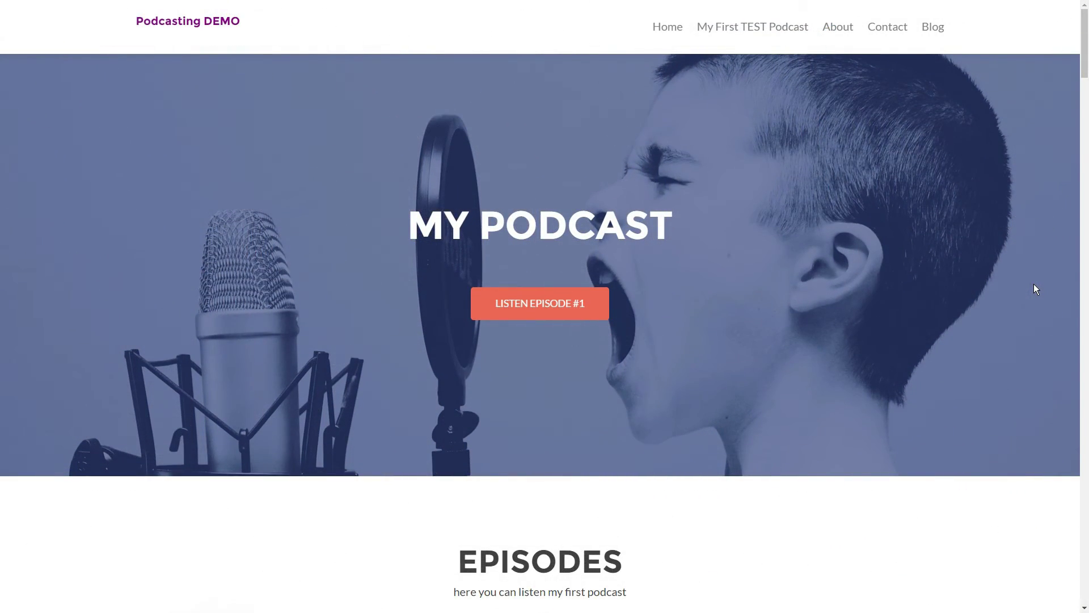
middle_click(1034, 286)
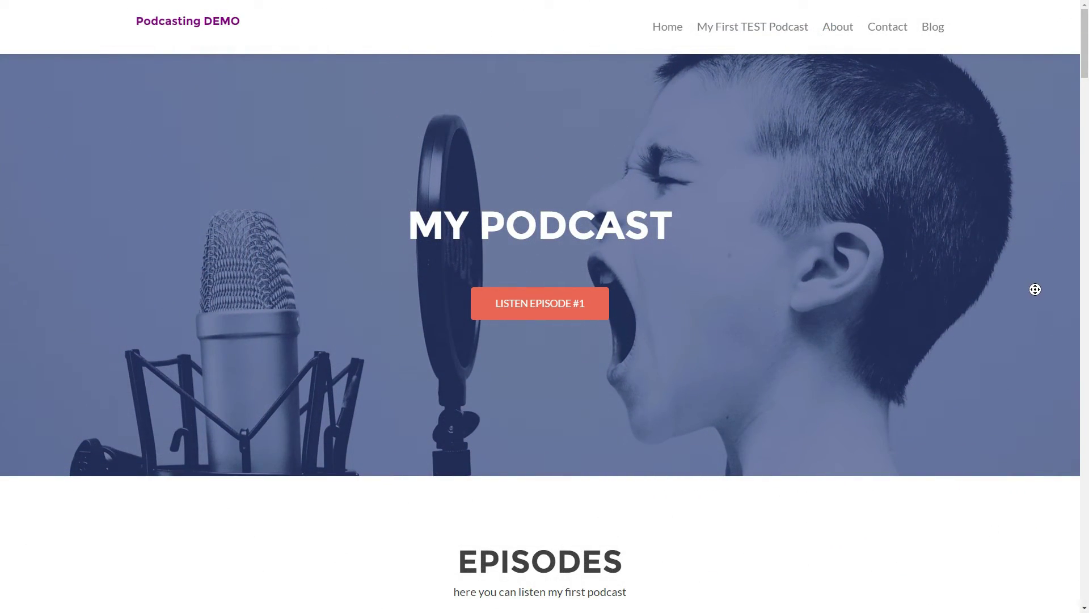